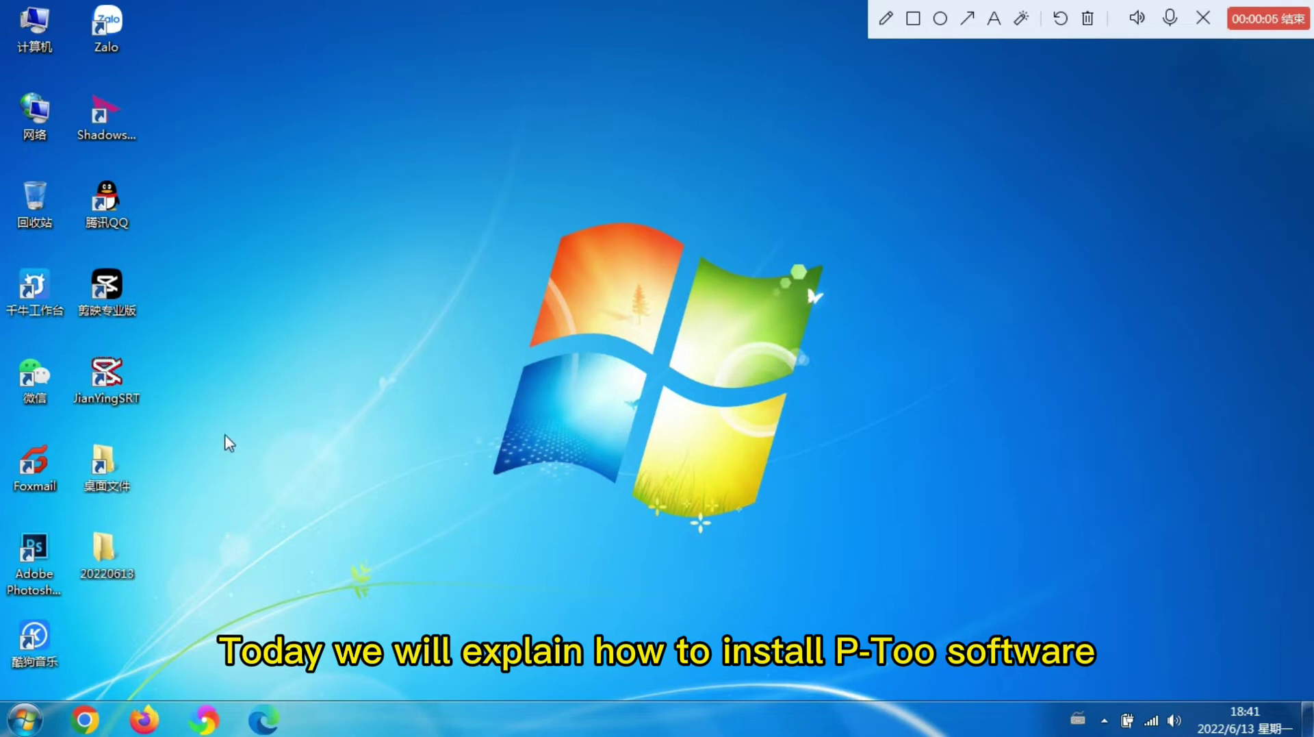
- Open the Computer window and check the Windows version and system type in the computer's properties
{"action": "double_click", "coordinate": [32, 39]}
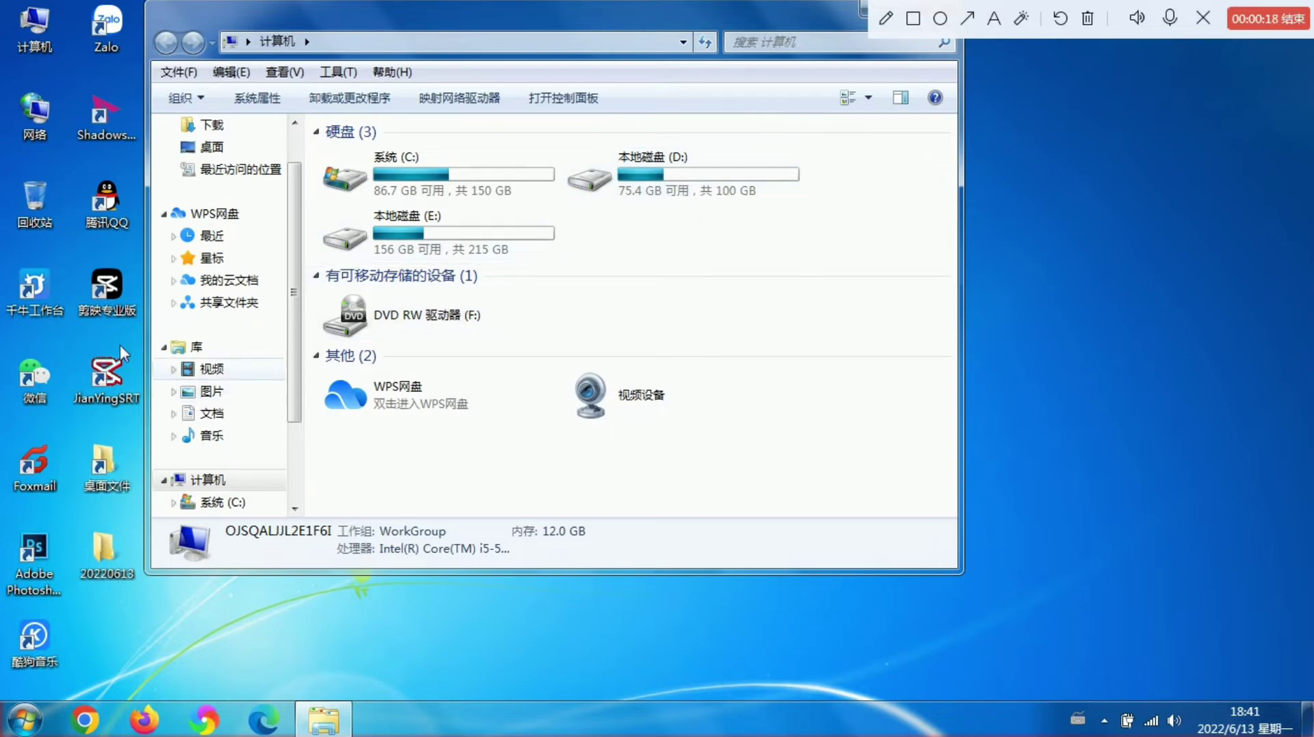
{"action": "right_click", "coordinate": [17, 26]}
{"action": "left_click", "coordinate": [101, 224]}
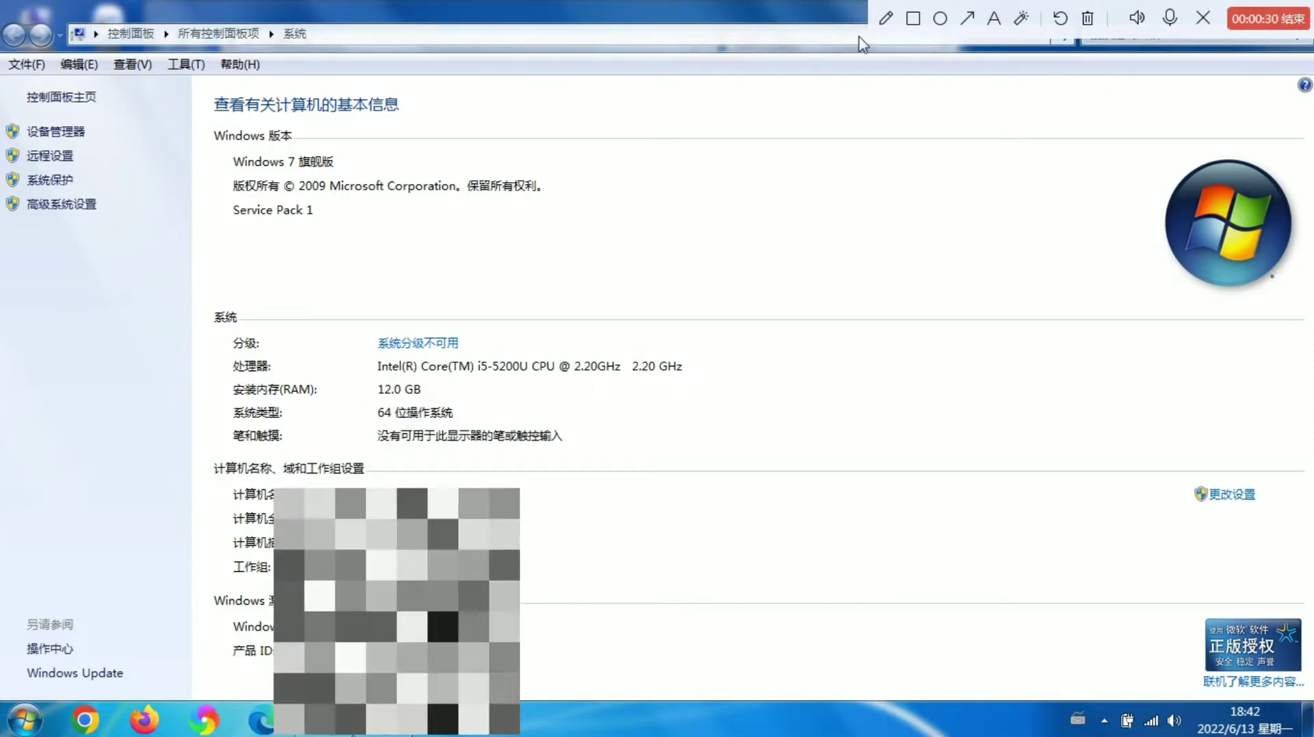
{"action": "left_click_drag", "start_coordinate": [685, 11], "coordinate": [713, 185]}
{"action": "left_click", "coordinate": [1068, 168]}
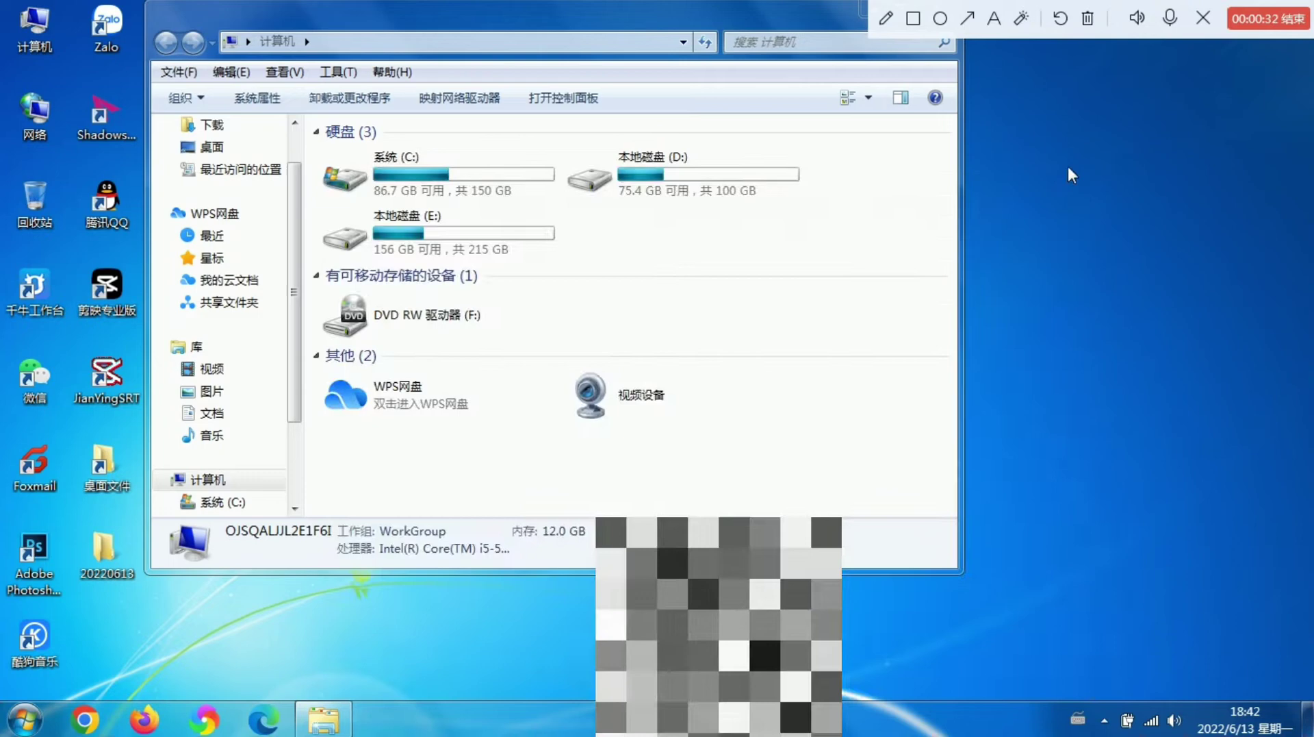
- Open local disk D: to reach the installation files
{"action": "left_click", "coordinate": [700, 185]}
{"action": "double_click", "coordinate": [700, 190]}
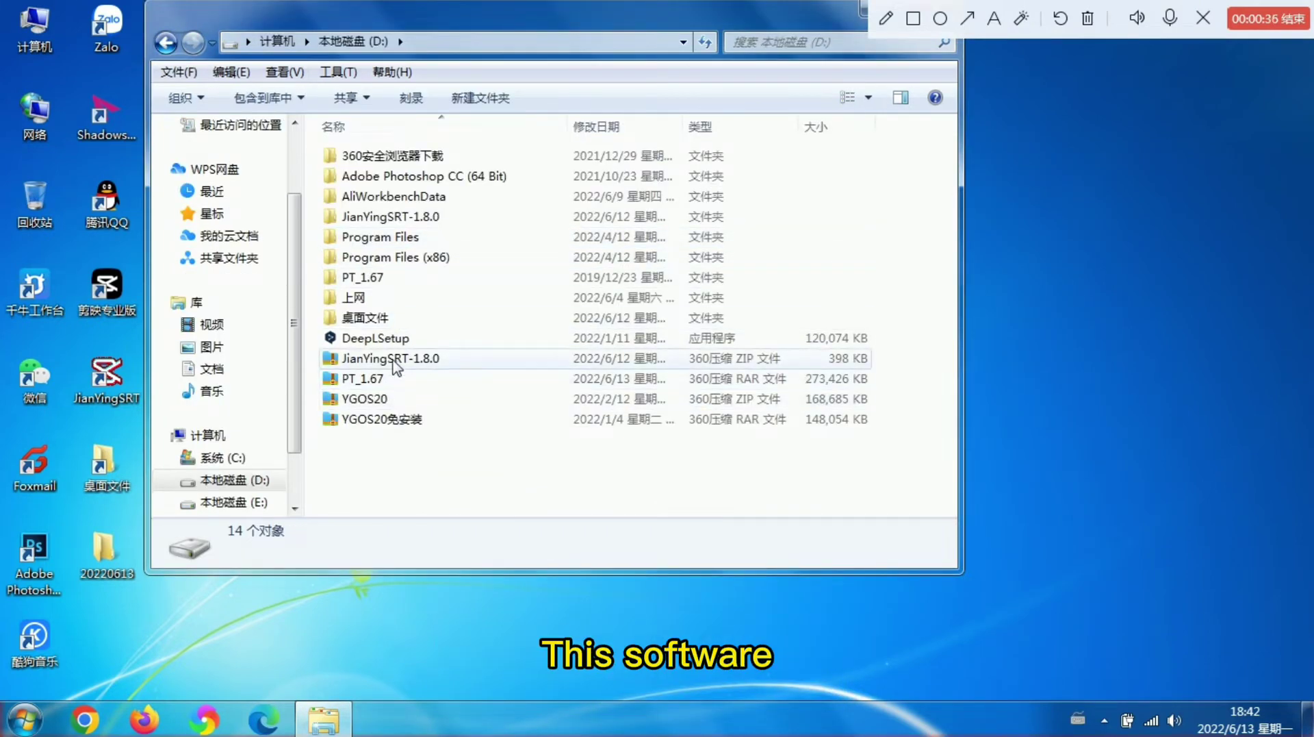
{"action": "left_click", "coordinate": [378, 387]}
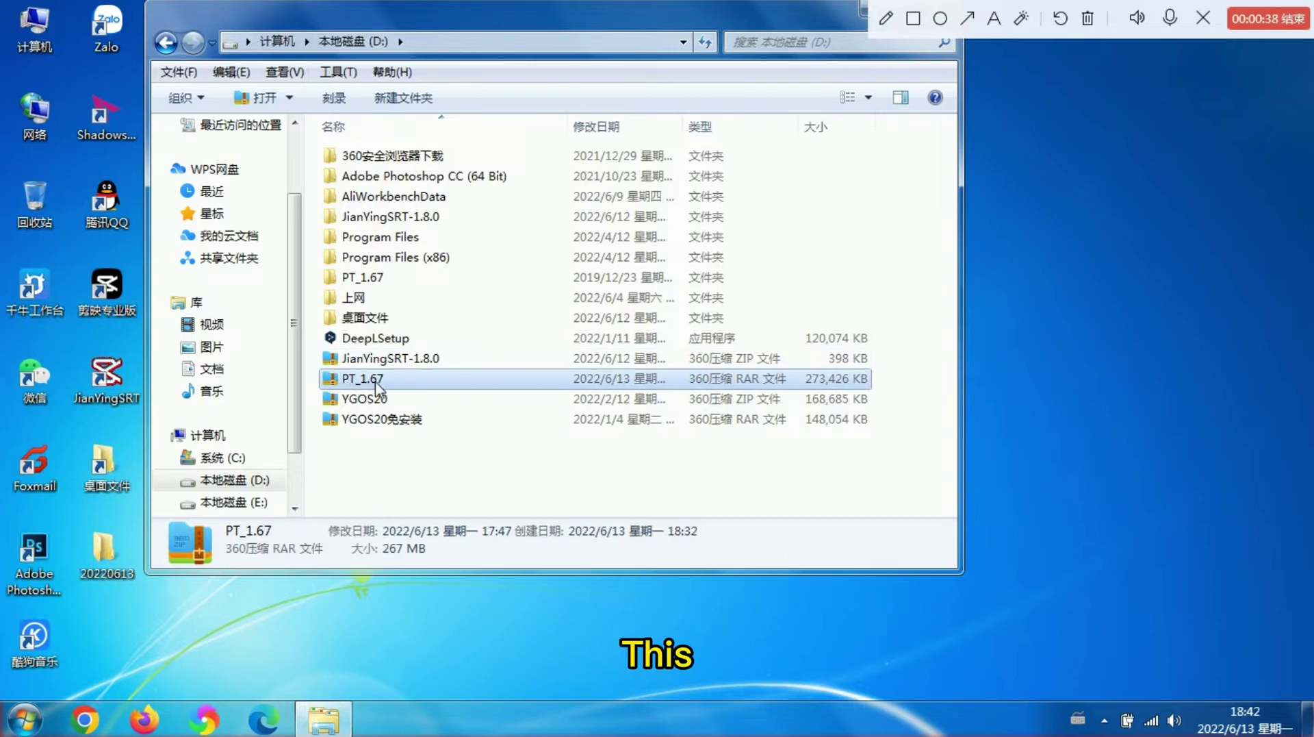
{"action": "double_click", "coordinate": [380, 388]}
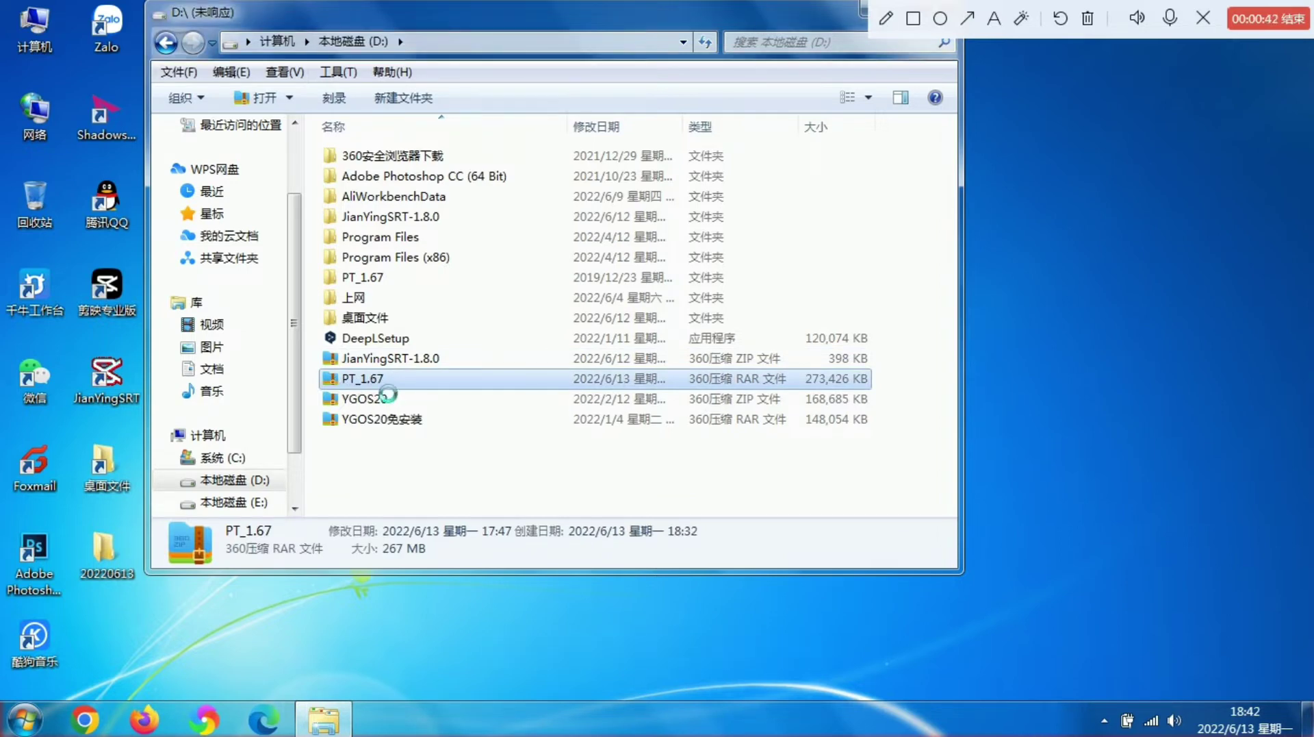
{"action": "right_click", "coordinate": [377, 390]}
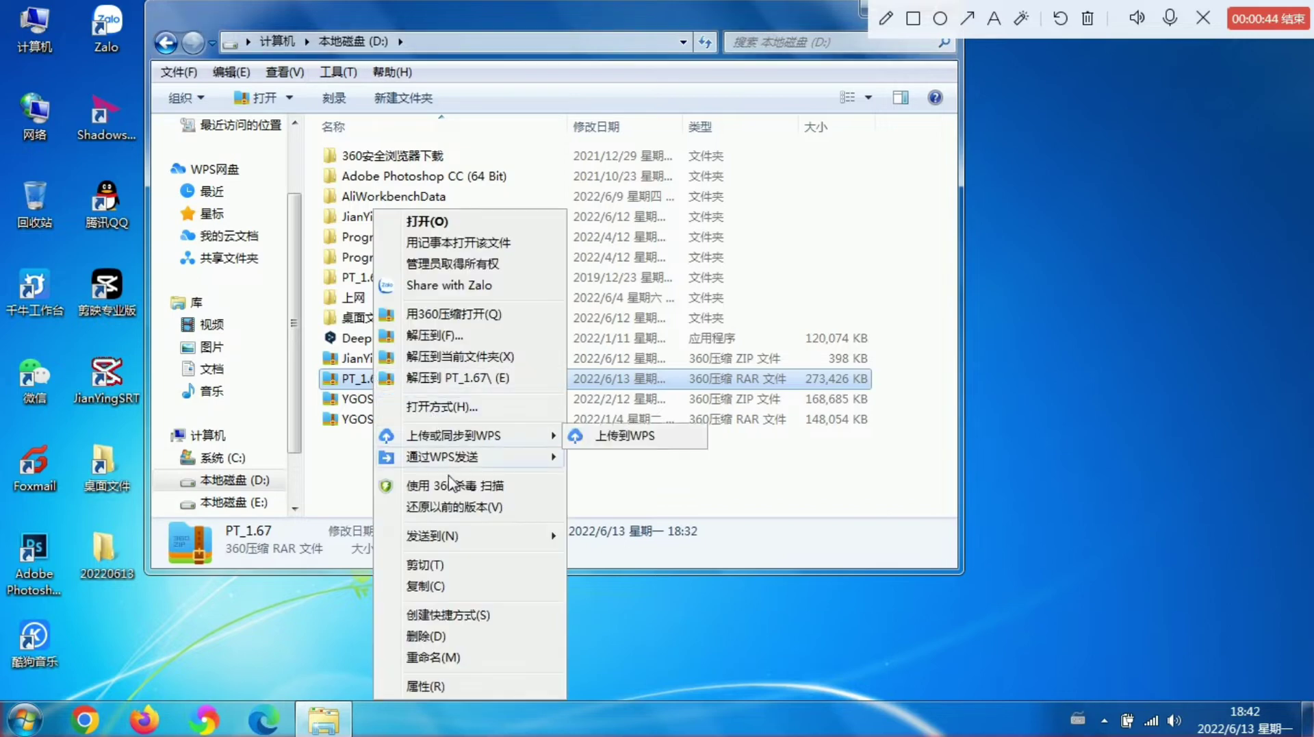
{"action": "mouse_move", "coordinate": [462, 445]}
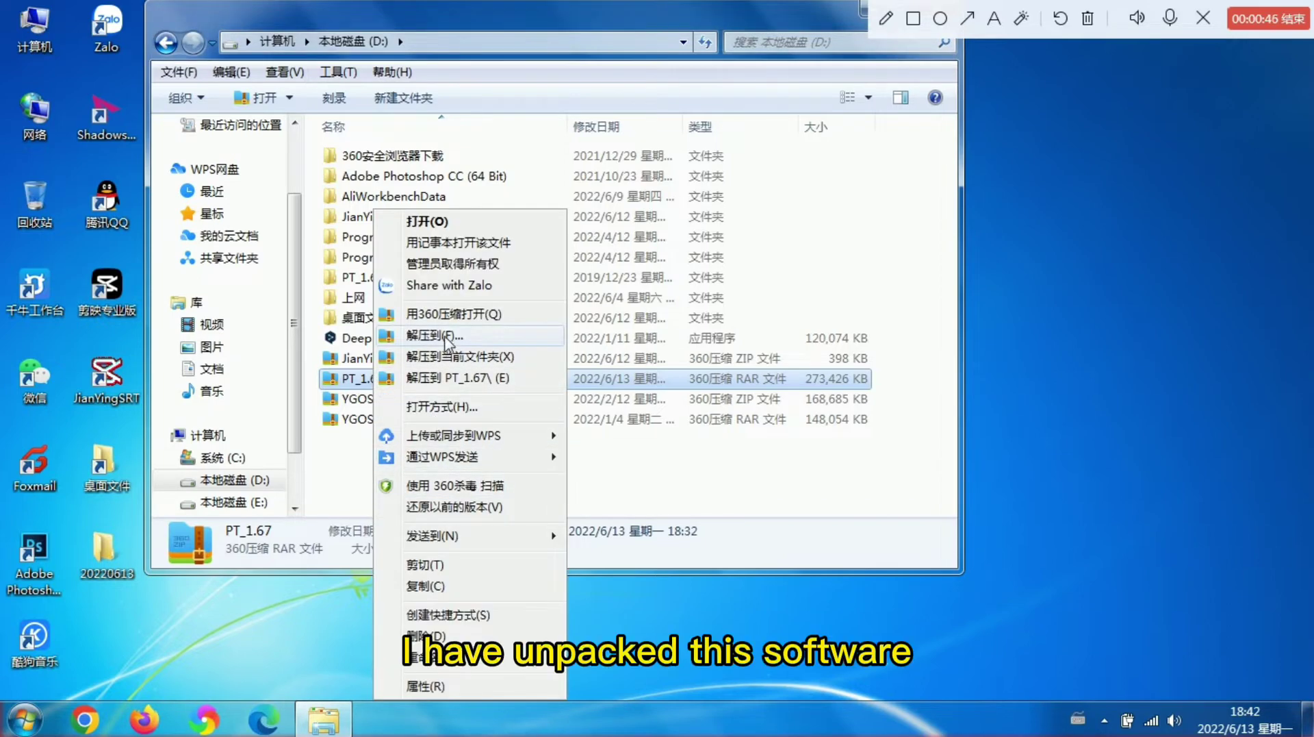
{"action": "left_click", "coordinate": [355, 440]}
{"action": "left_click", "coordinate": [355, 439]}
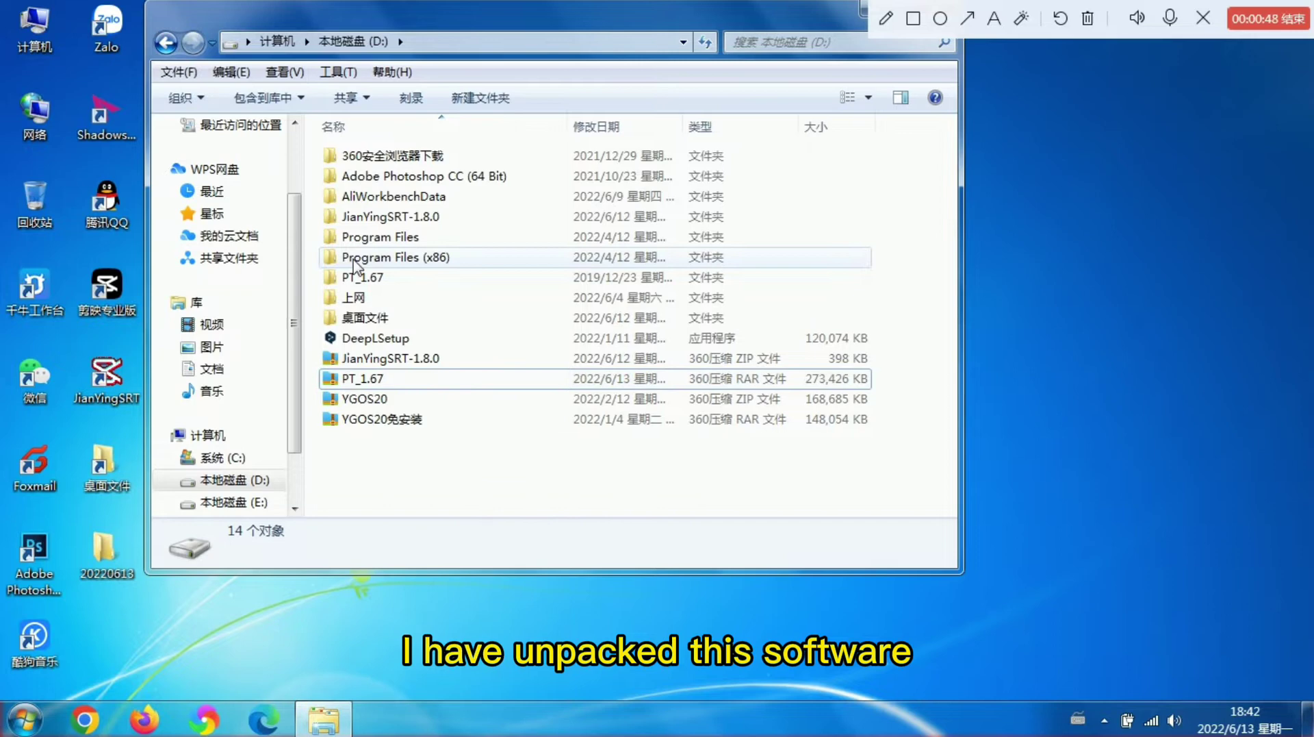
- Open the unpacked PT_1.67 folder and merge its p+m registry file into the Windows registry
{"action": "left_click", "coordinate": [356, 278]}
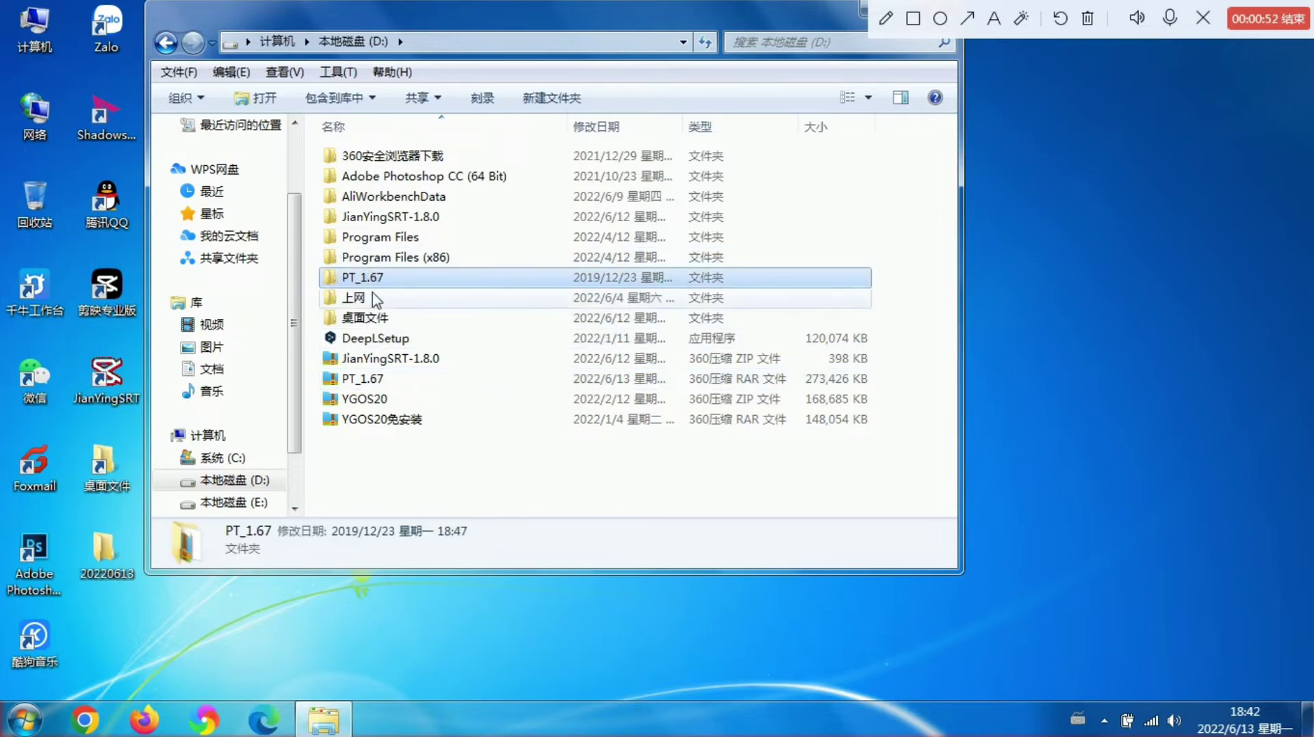
{"action": "double_click", "coordinate": [374, 282]}
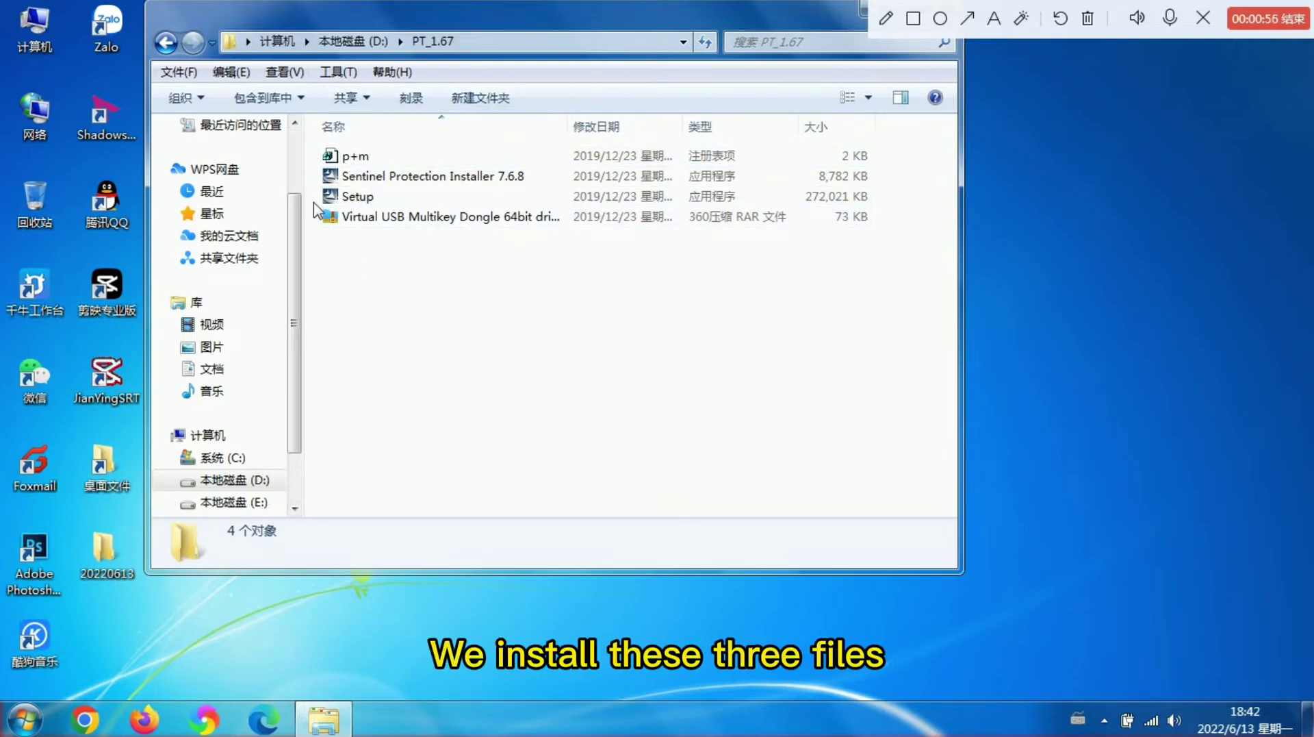
{"action": "double_click", "coordinate": [352, 161]}
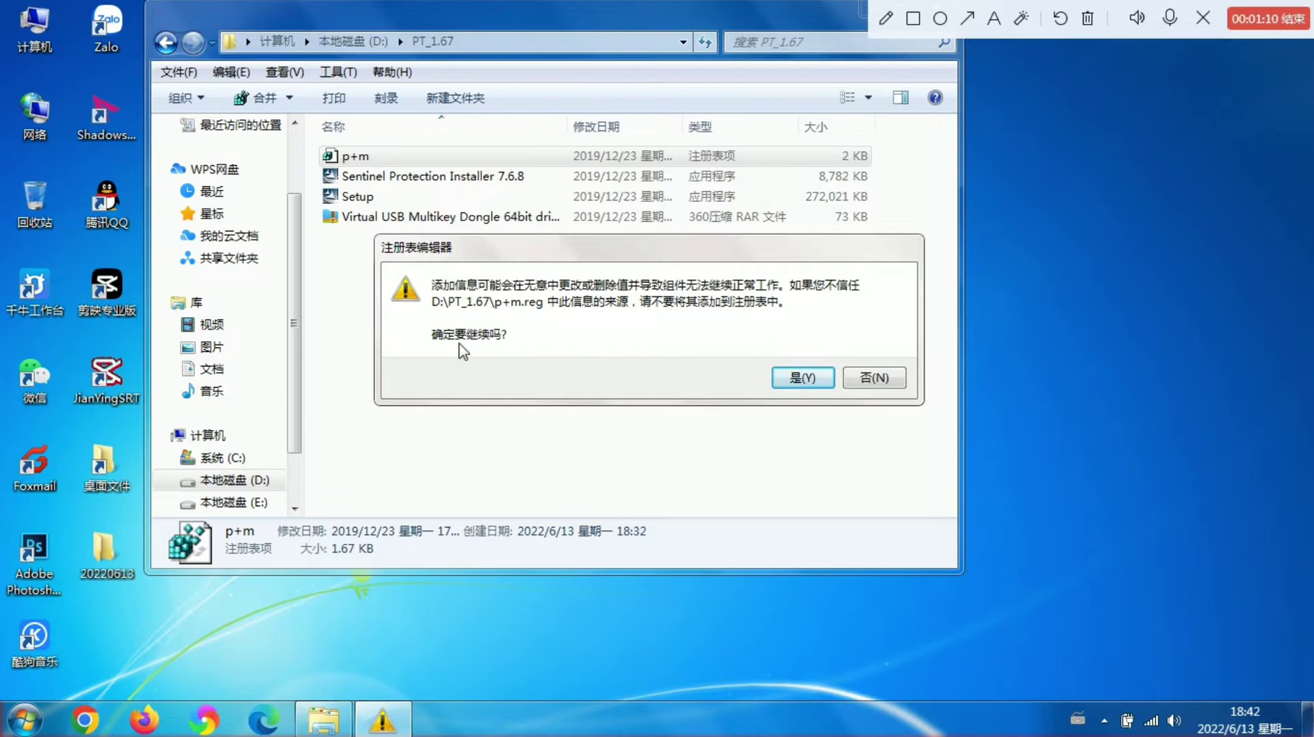
{"action": "left_click", "coordinate": [804, 378]}
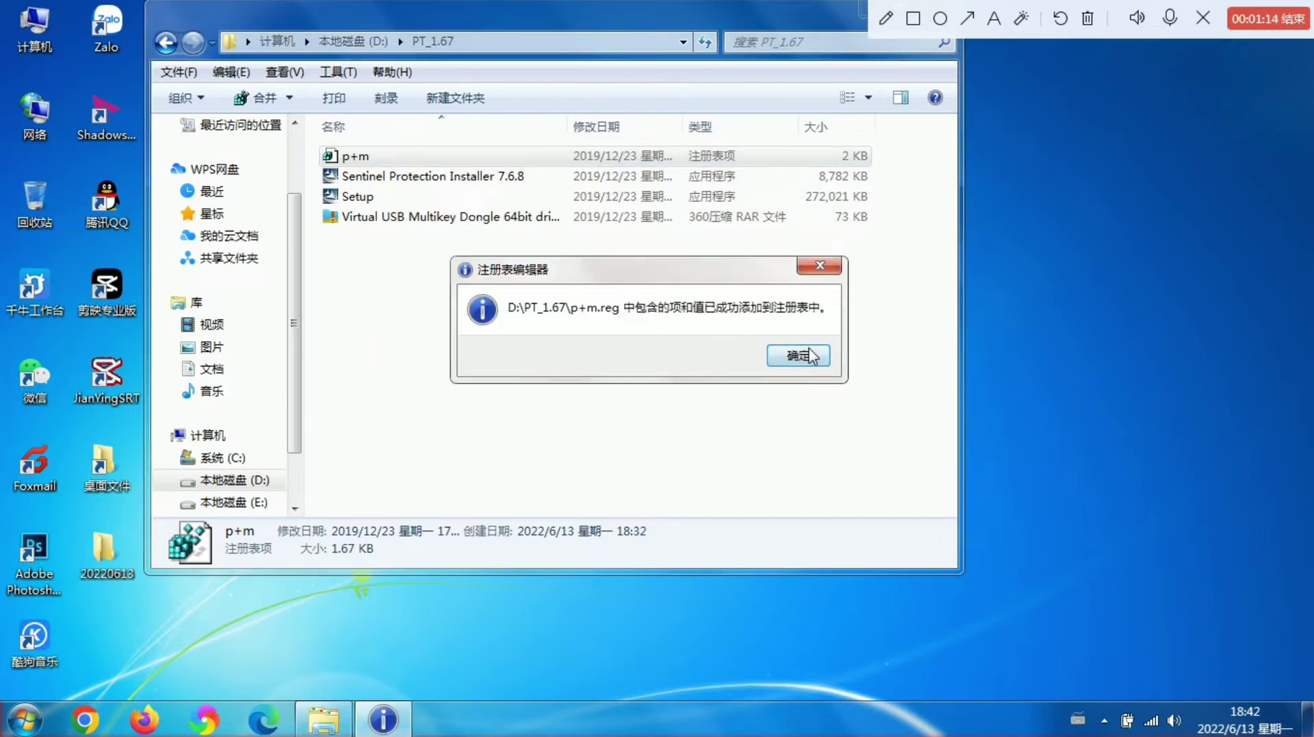
{"action": "left_click", "coordinate": [798, 355]}
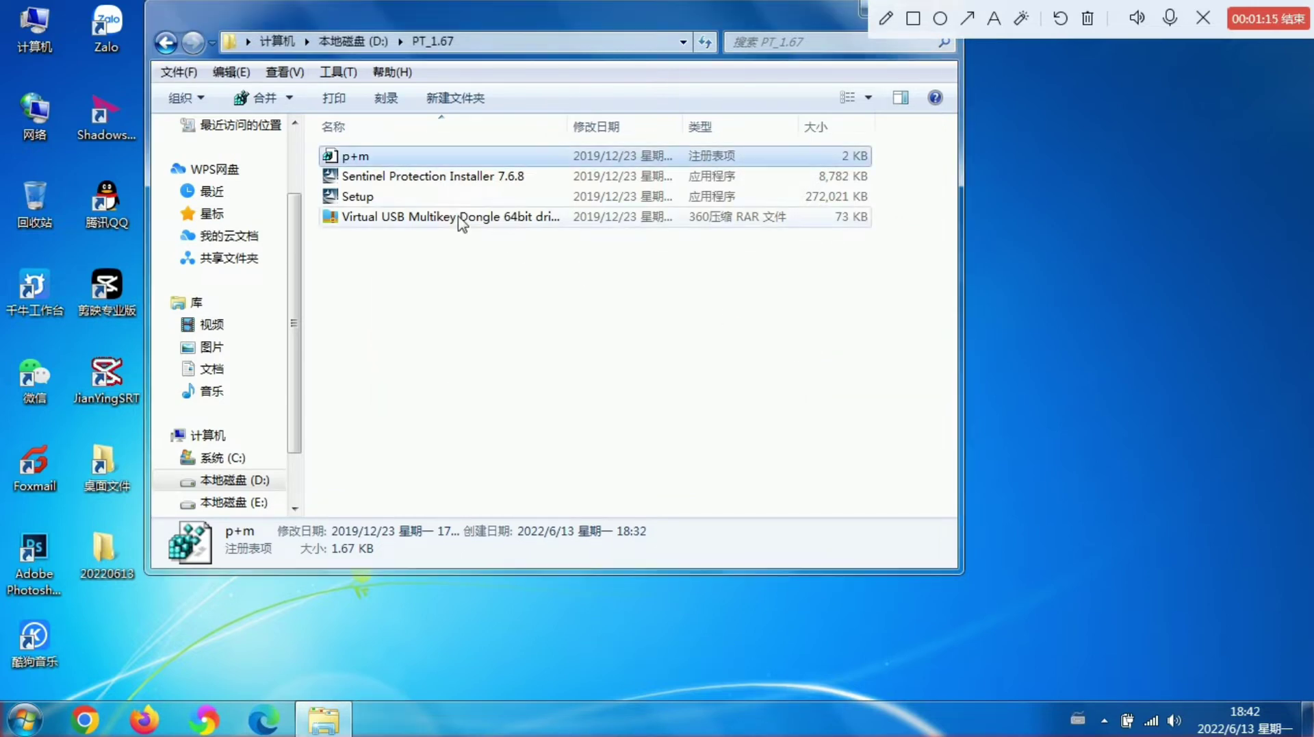
- Install Sentinel Protection Installer 7.6.8 with the Complete setup type, accepting the license terms and the firewall settings modification
{"action": "double_click", "coordinate": [434, 177]}
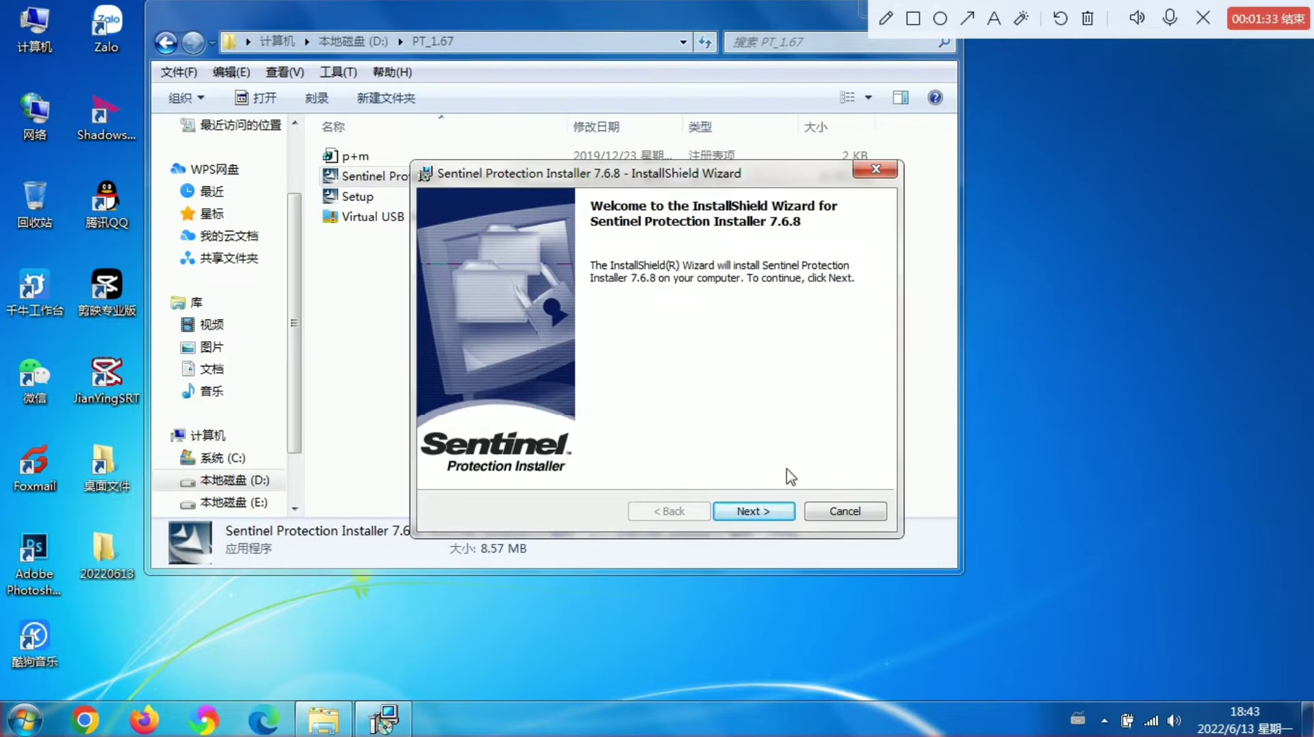
{"action": "left_click", "coordinate": [763, 512]}
{"action": "left_click", "coordinate": [594, 443]}
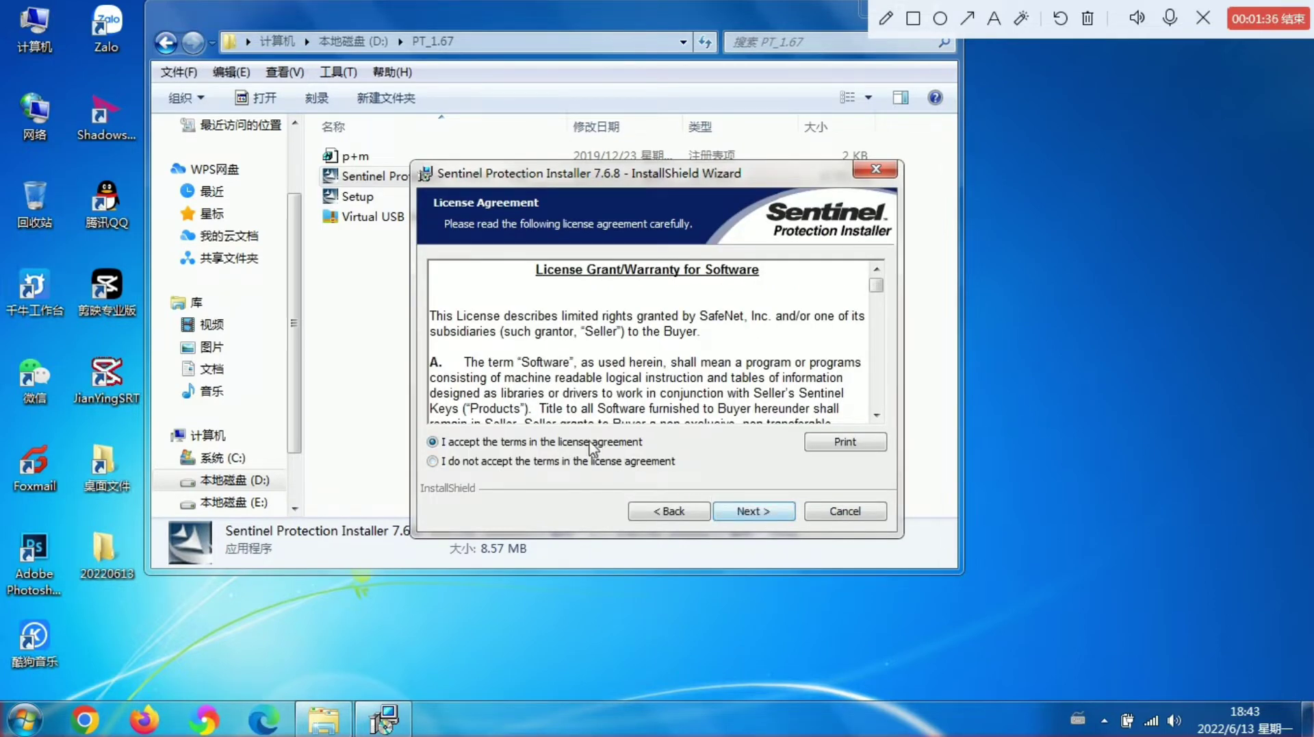
{"action": "left_click", "coordinate": [752, 513]}
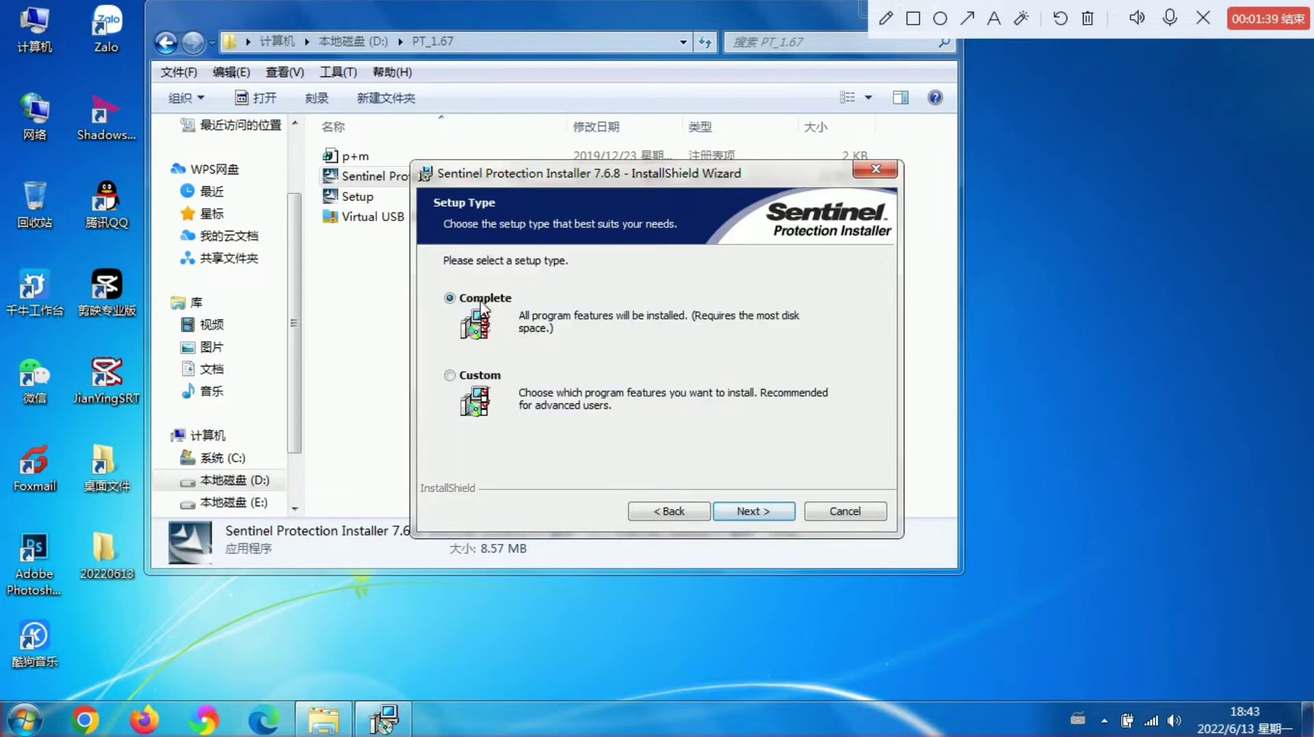
{"action": "left_click", "coordinate": [765, 517]}
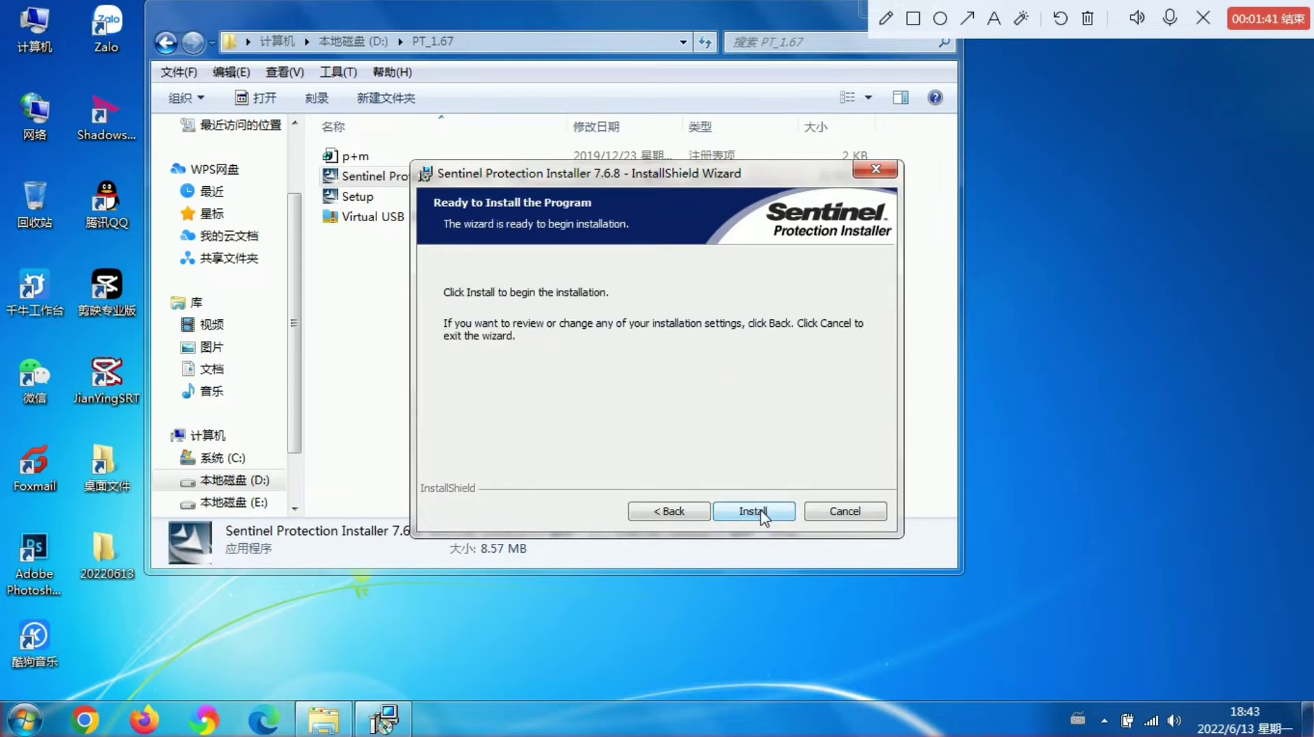
{"action": "left_click", "coordinate": [769, 516]}
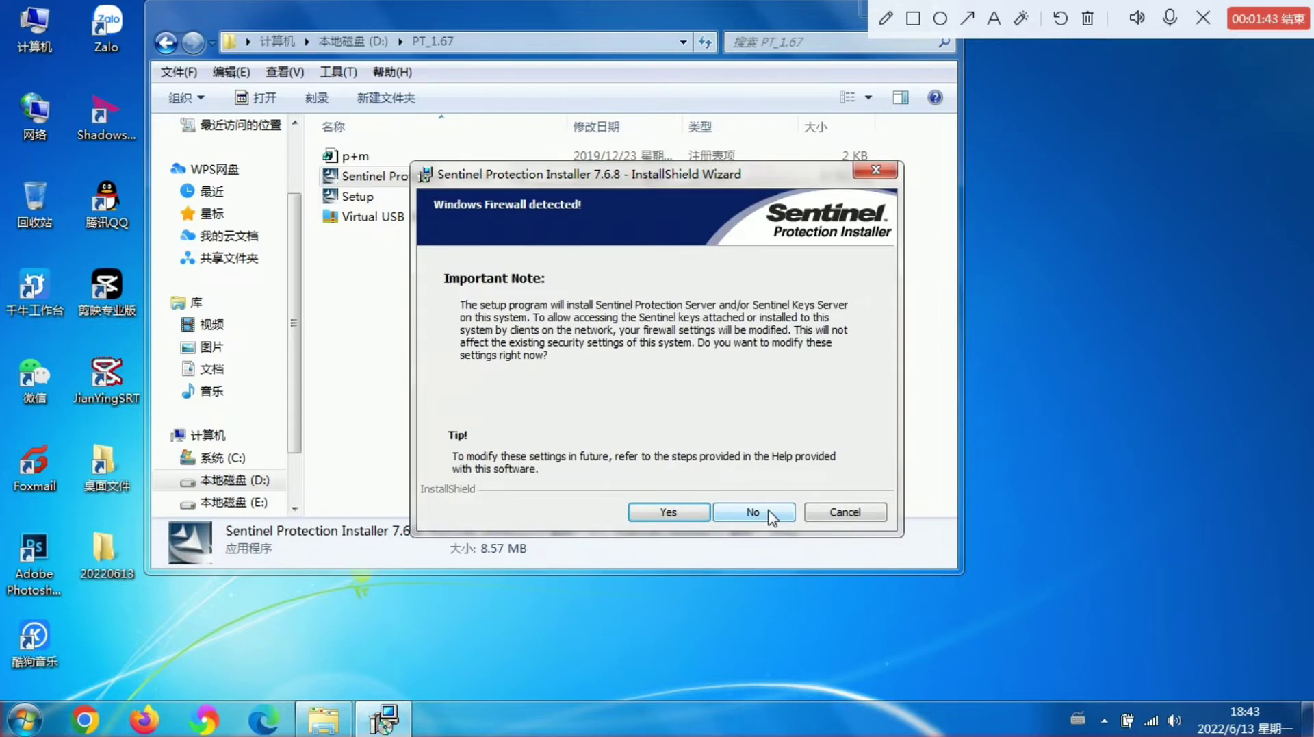
{"action": "left_click", "coordinate": [670, 513]}
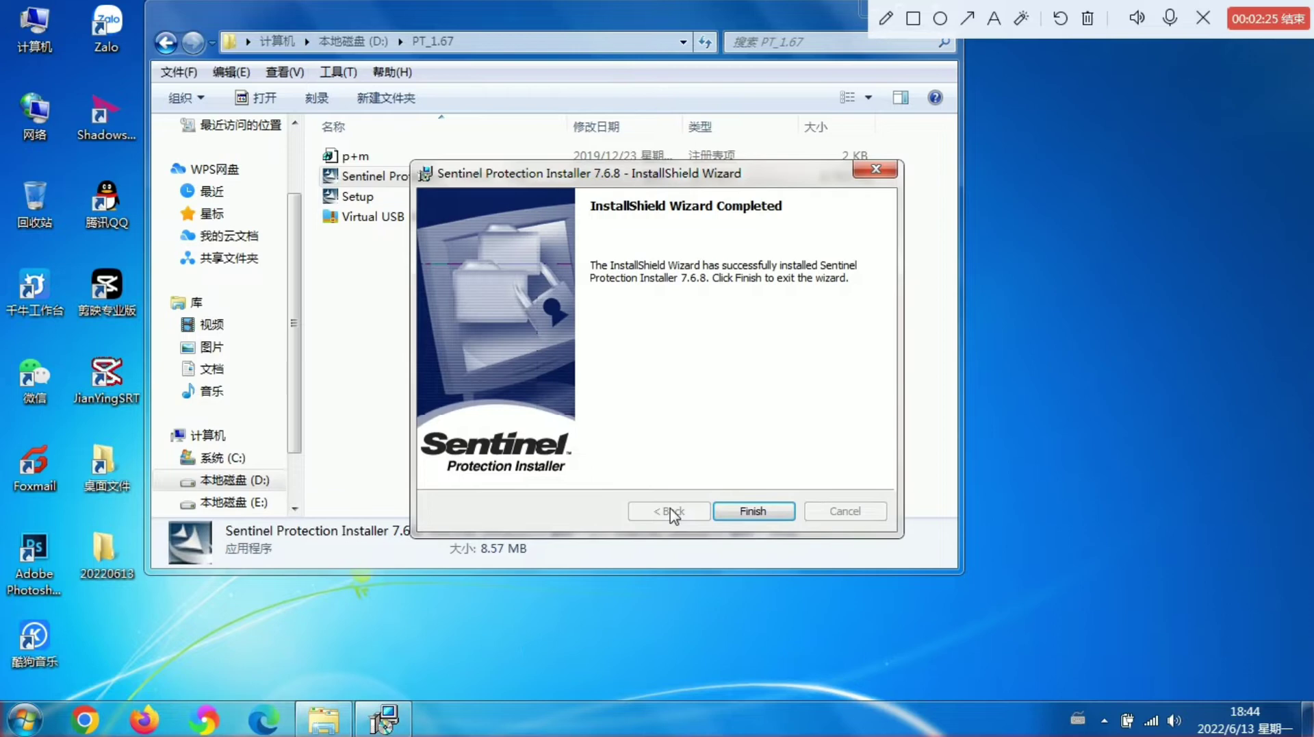
{"action": "left_click", "coordinate": [765, 515]}
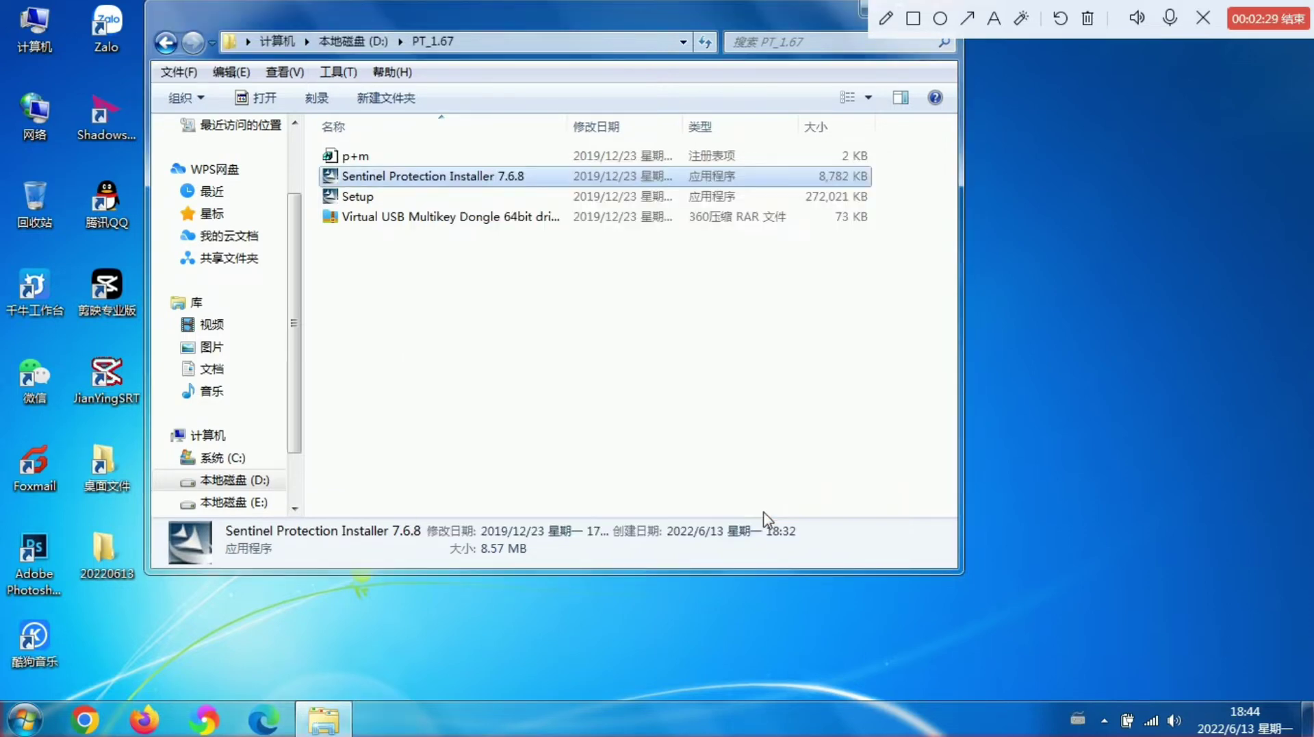
- Launch the Setup program in the PT_1.67 folder with English as the installation language
{"action": "left_click", "coordinate": [344, 199]}
{"action": "double_click", "coordinate": [342, 199]}
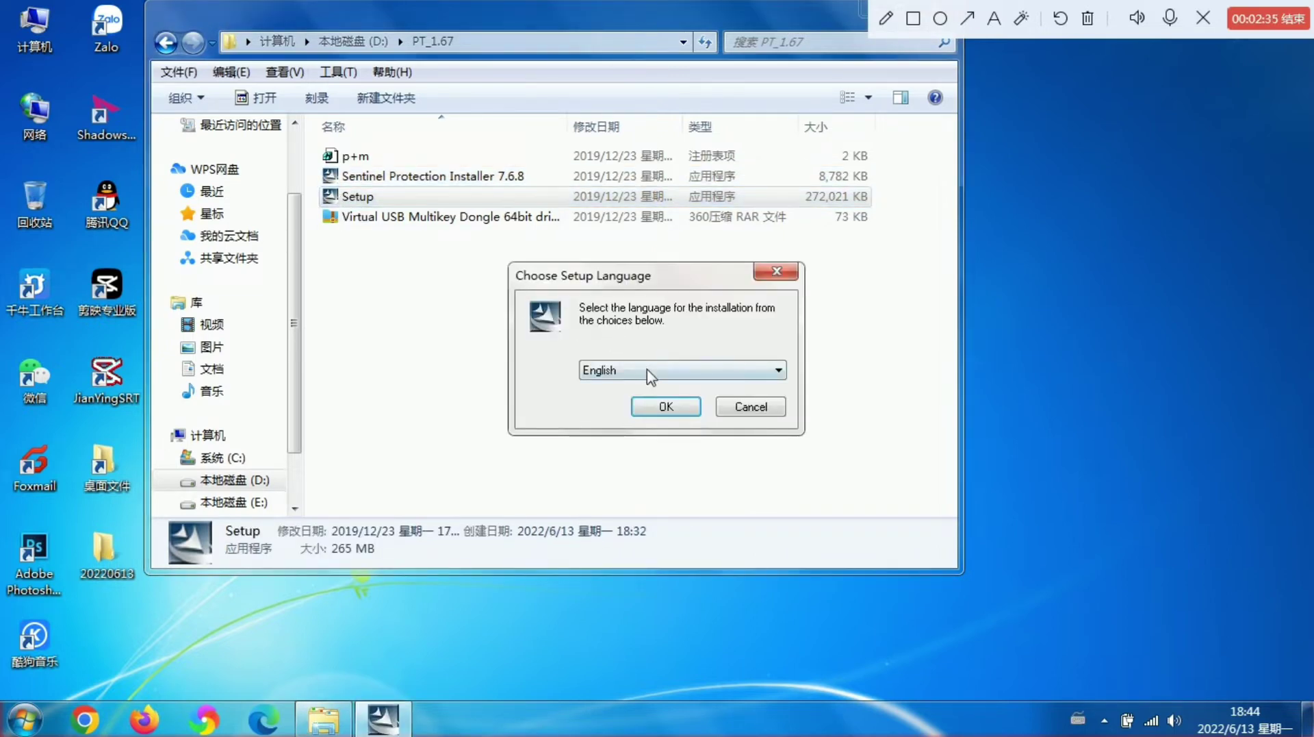
{"action": "left_click", "coordinate": [649, 373]}
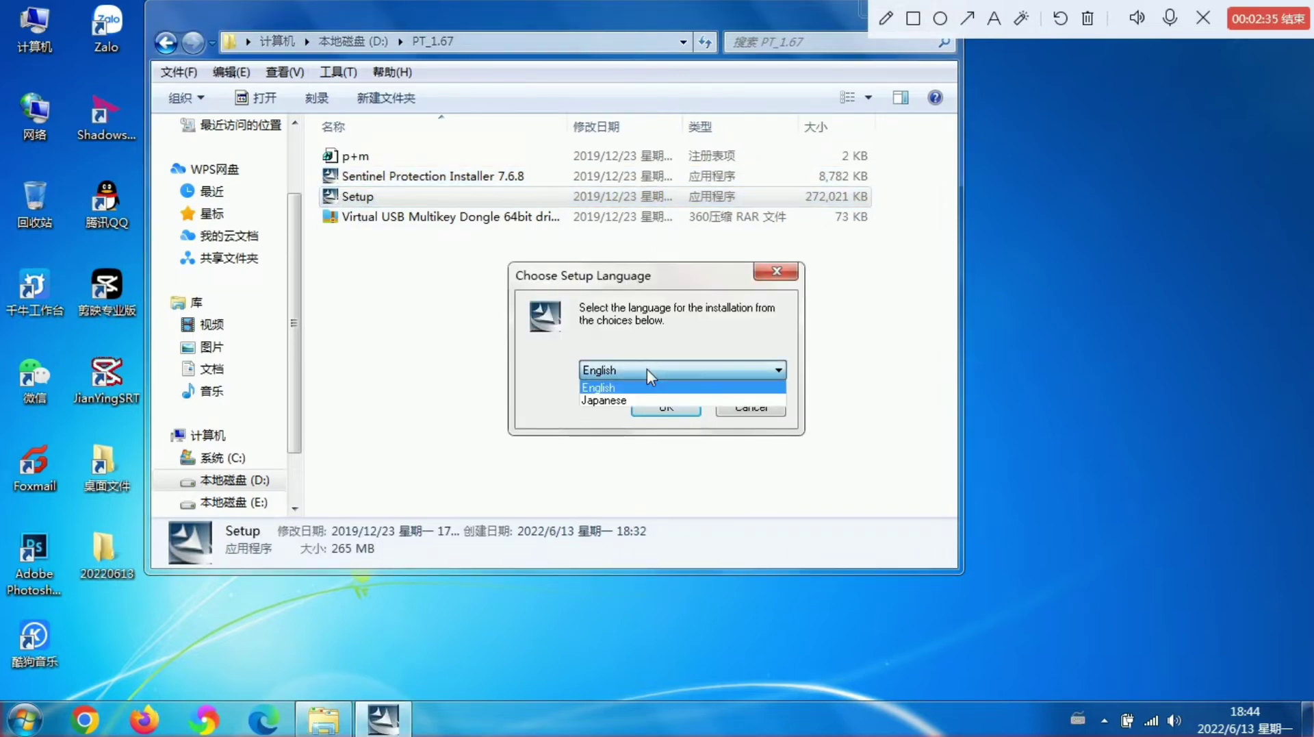
{"action": "left_click", "coordinate": [611, 388]}
{"action": "left_click", "coordinate": [667, 407]}
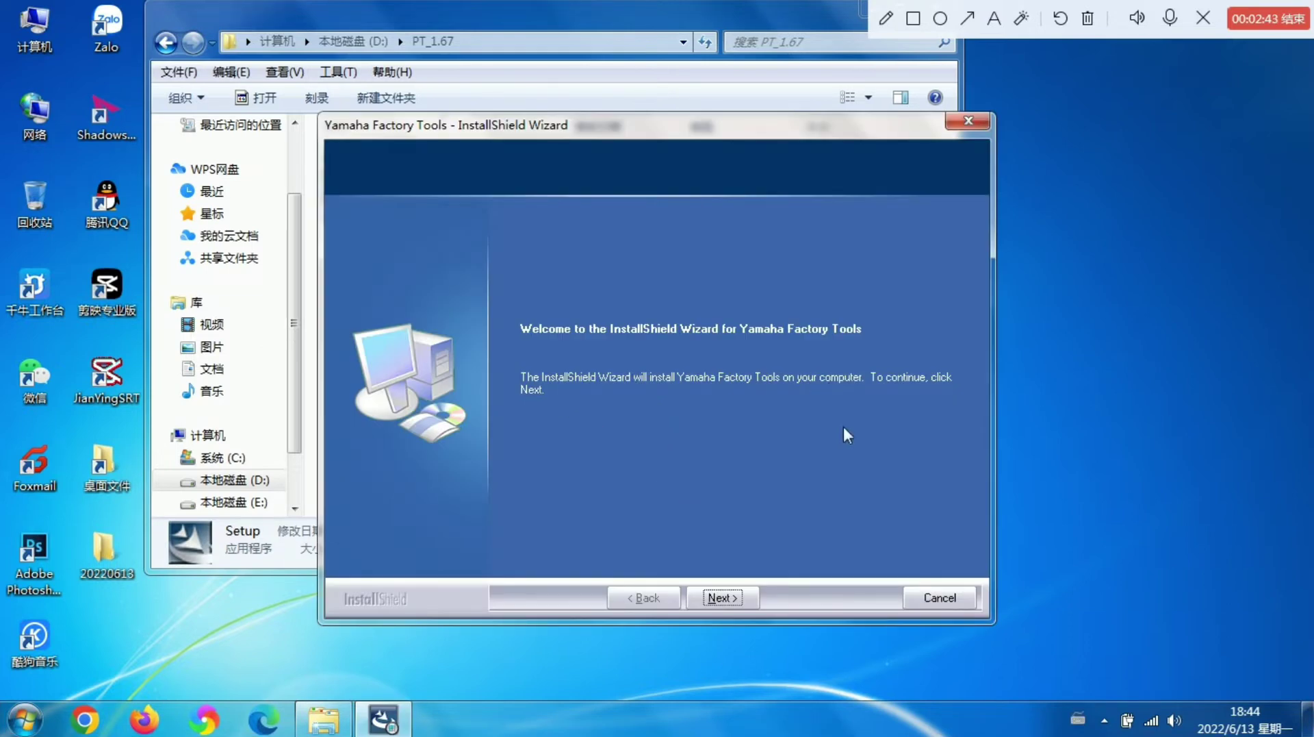
- Install Yamaha Factory Tools, accepting the license terms and keeping the destination C:\YFacT and only the P-Tool feature
{"action": "left_click", "coordinate": [740, 600]}
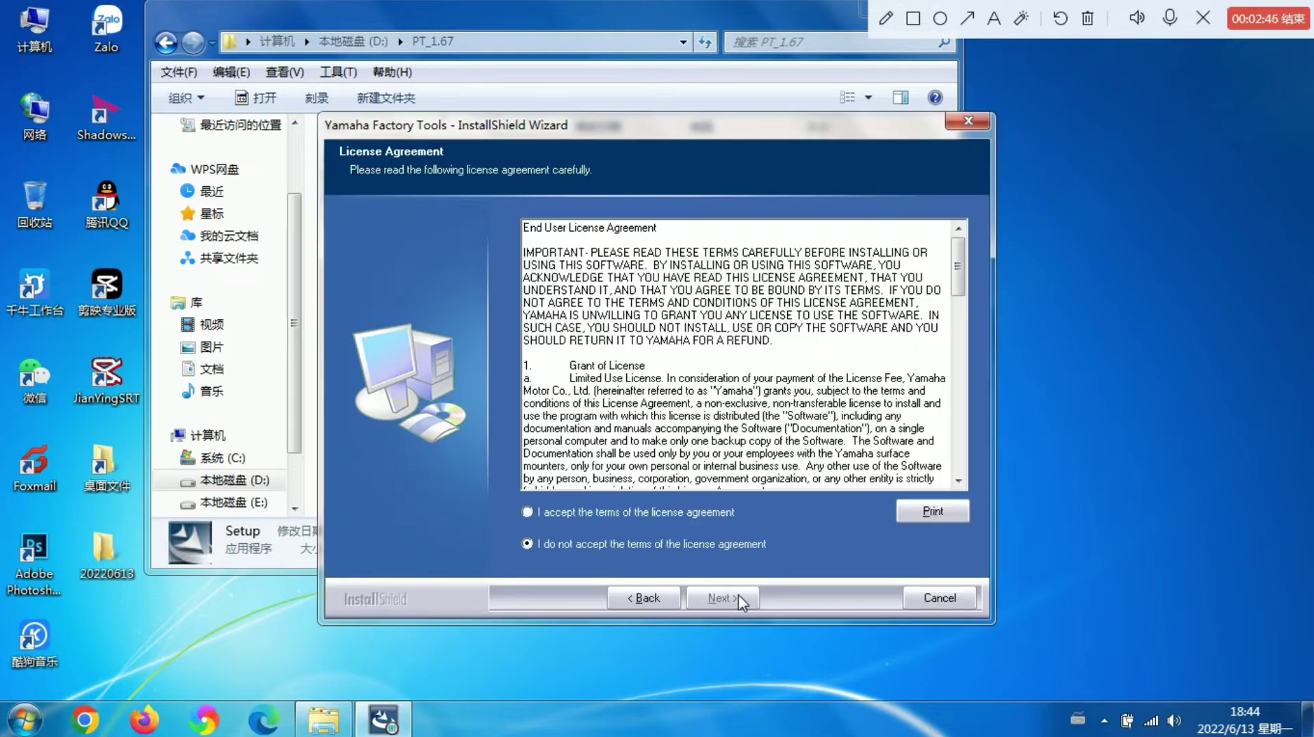
{"action": "left_click", "coordinate": [622, 514]}
{"action": "left_click", "coordinate": [703, 601]}
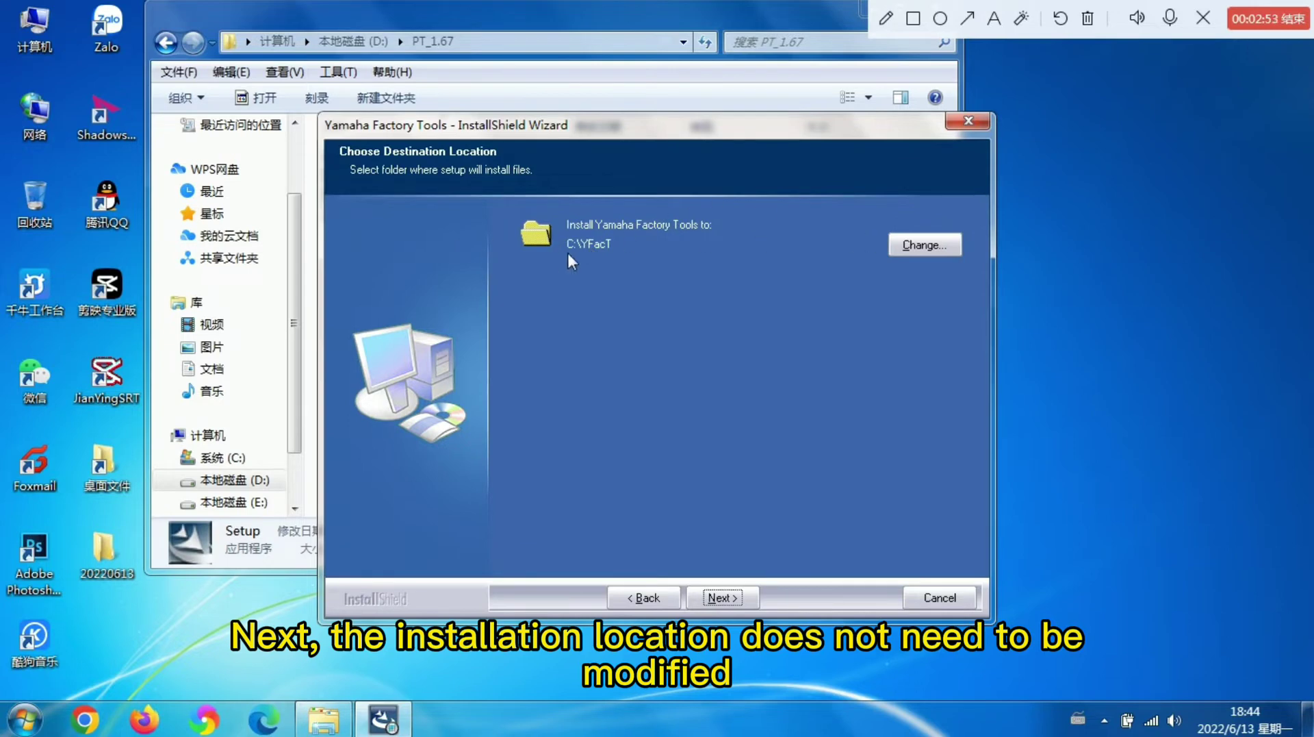
{"action": "left_click", "coordinate": [725, 599]}
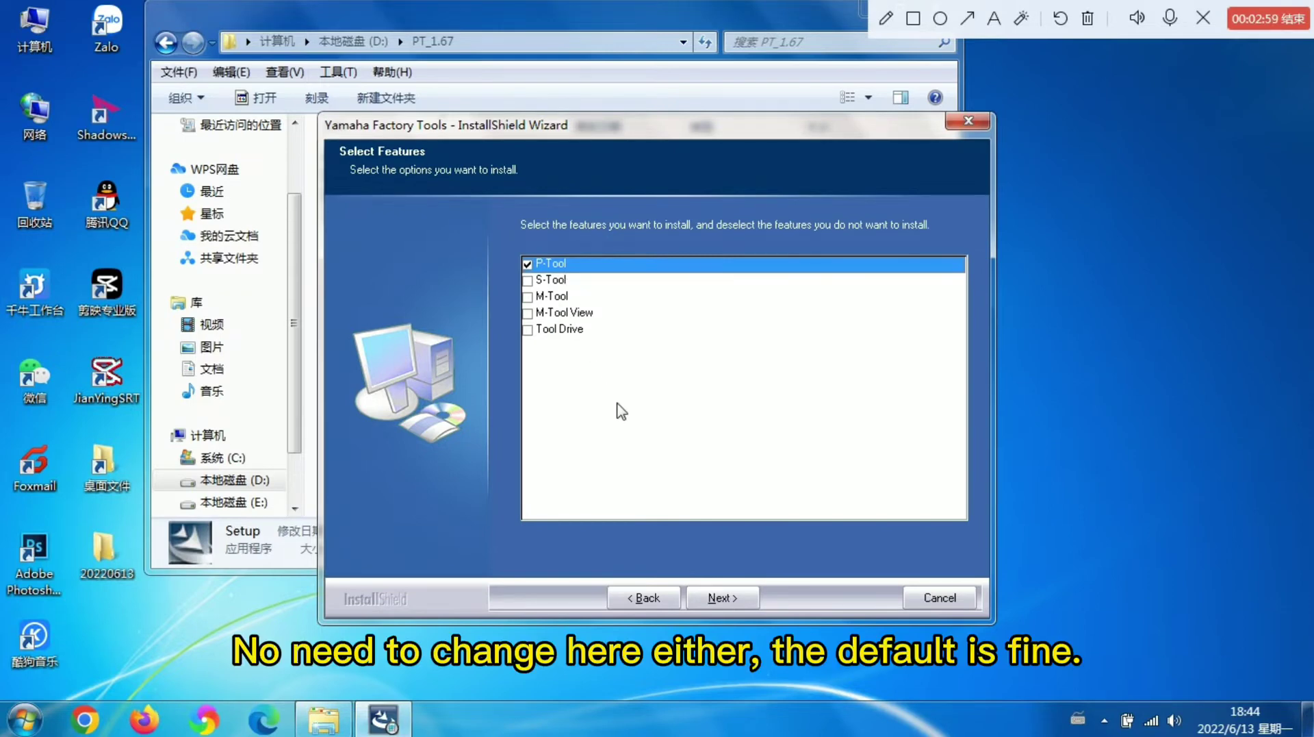
{"action": "left_click", "coordinate": [732, 598]}
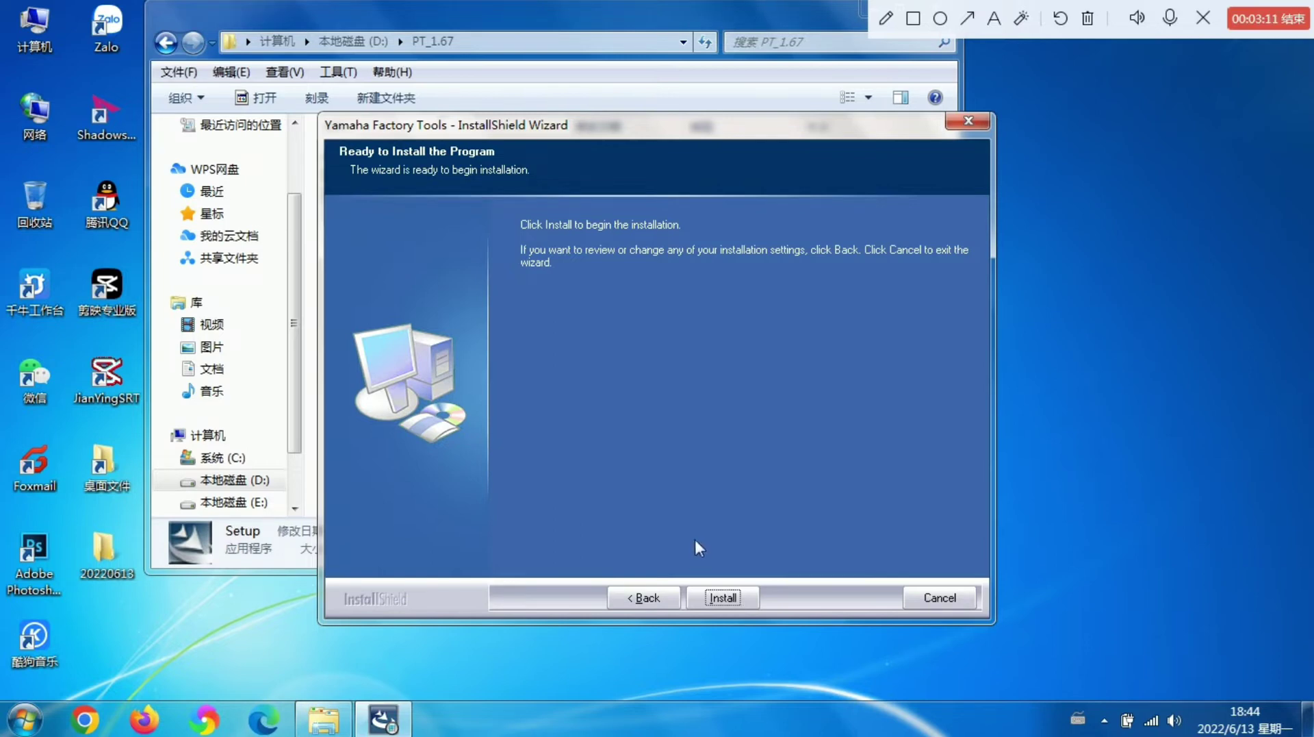
{"action": "left_click", "coordinate": [730, 599]}
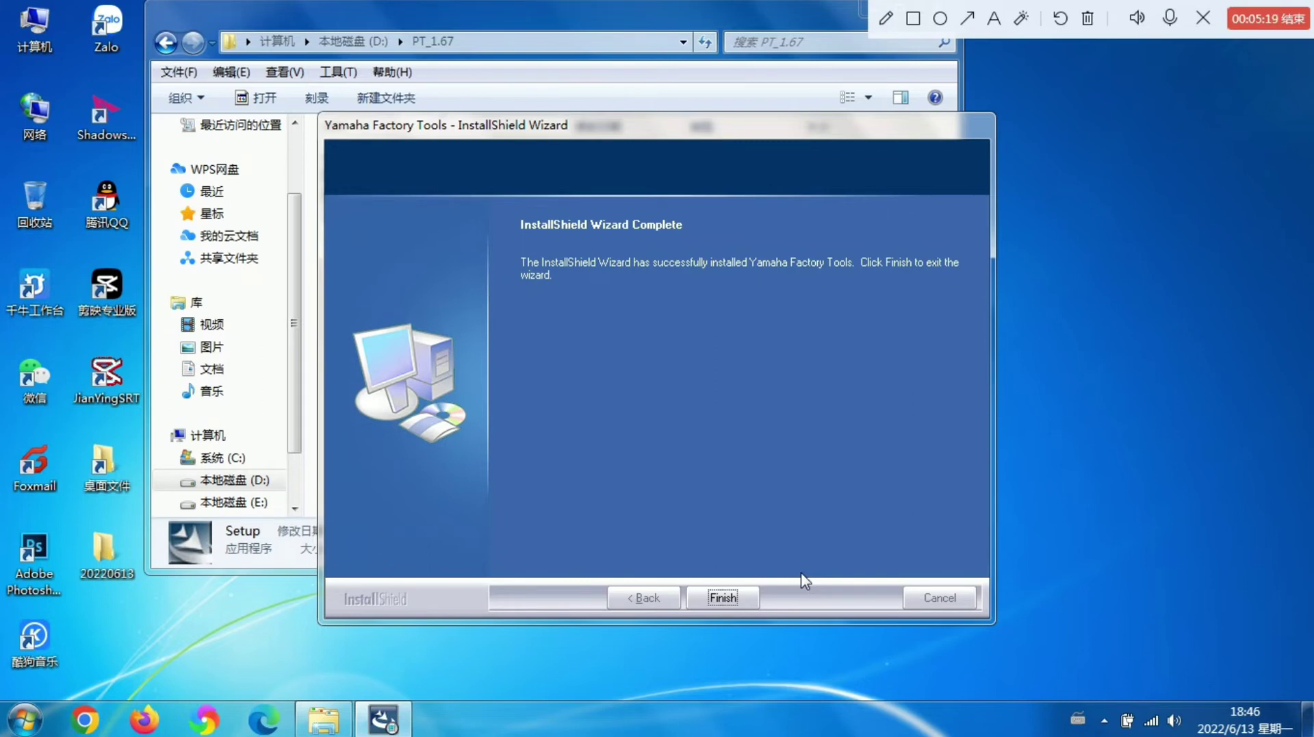
{"action": "left_click", "coordinate": [734, 595]}
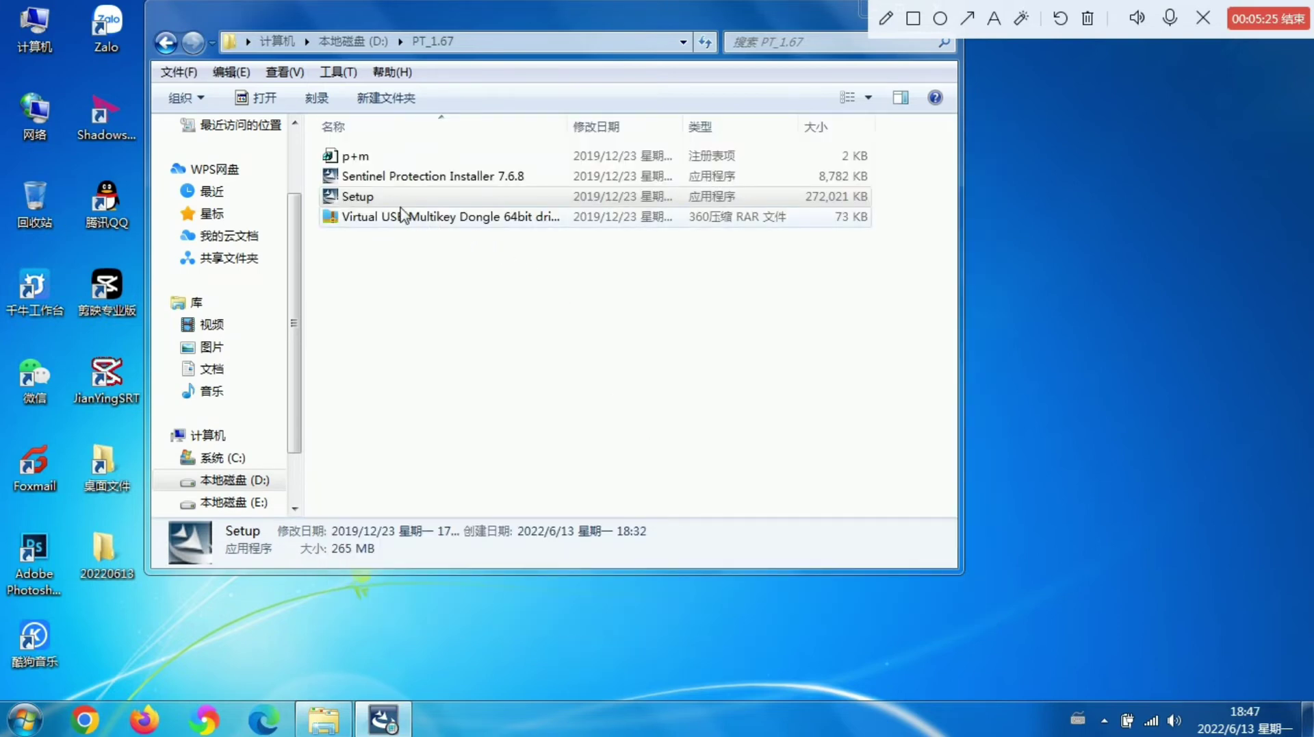
- Extract the Virtual USB Multikey Dongle 64bit driver archive to the suggested folder and open the extracted folder
{"action": "right_click", "coordinate": [438, 226]}
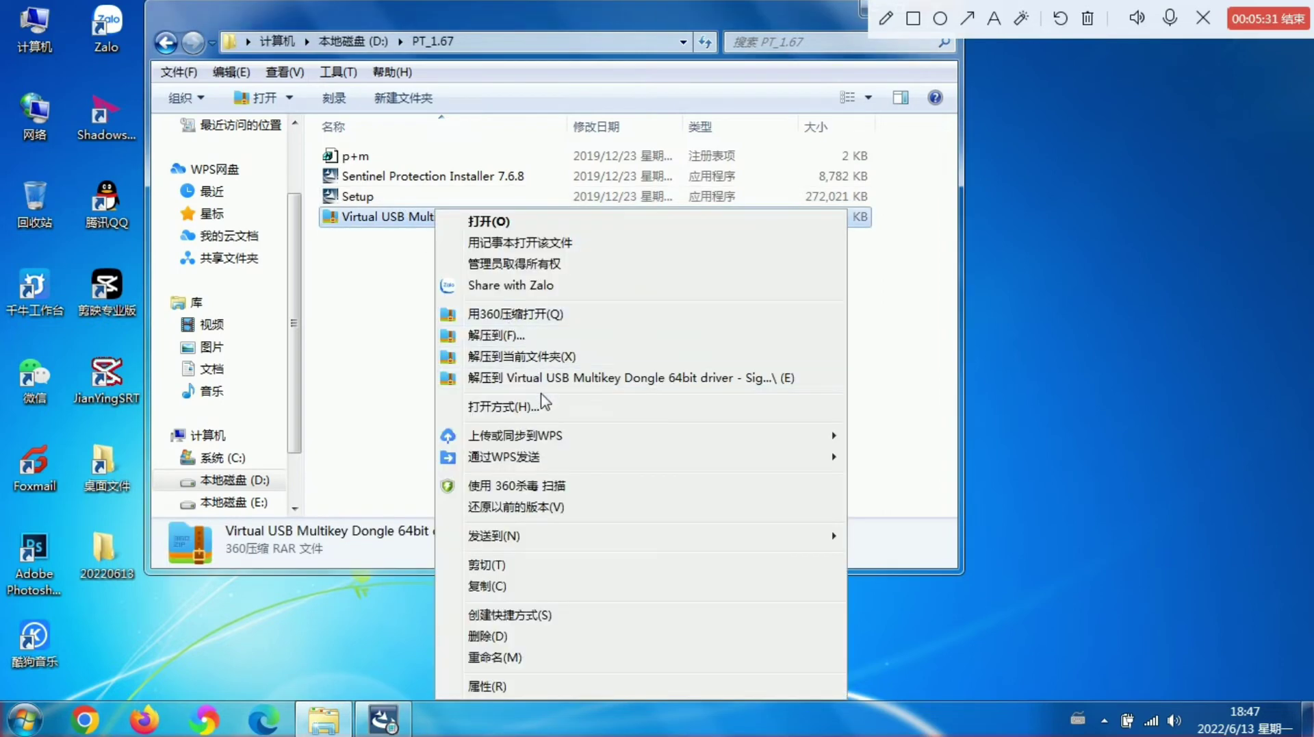
{"action": "left_click", "coordinate": [491, 335]}
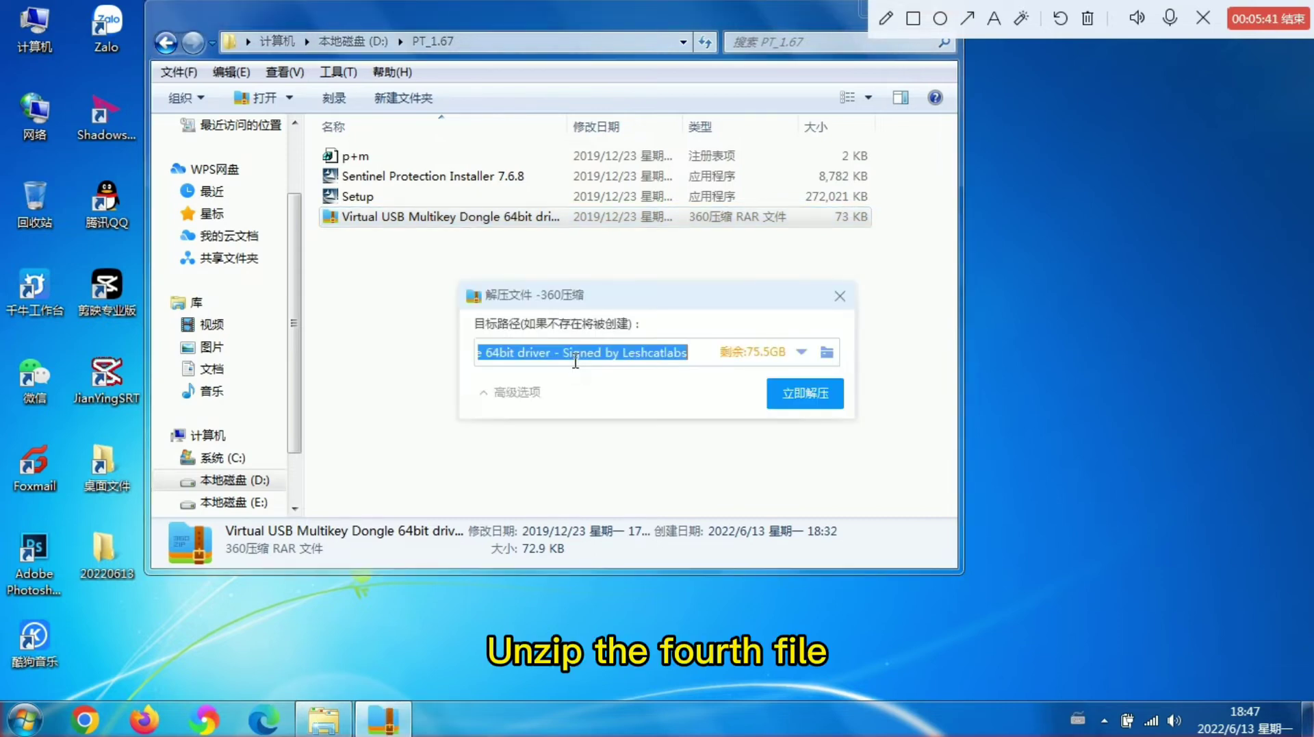
{"action": "left_click", "coordinate": [792, 394]}
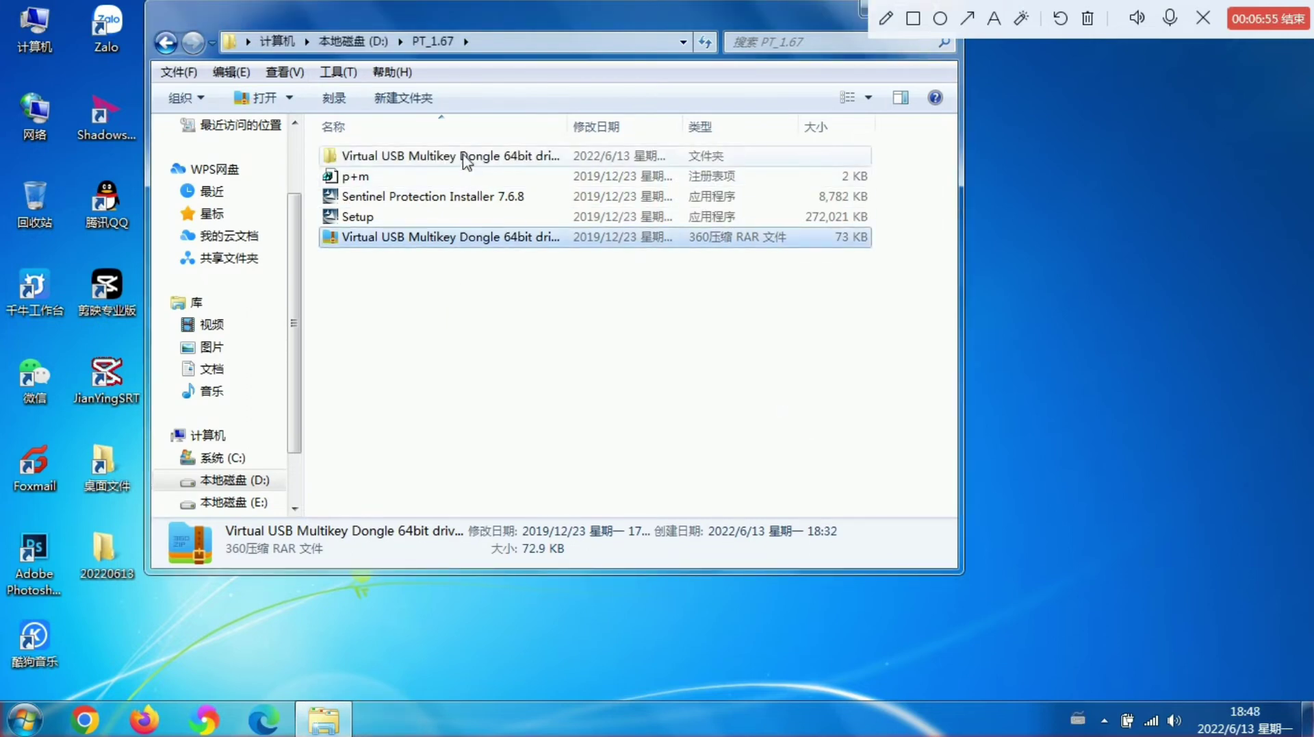
{"action": "left_click", "coordinate": [457, 160]}
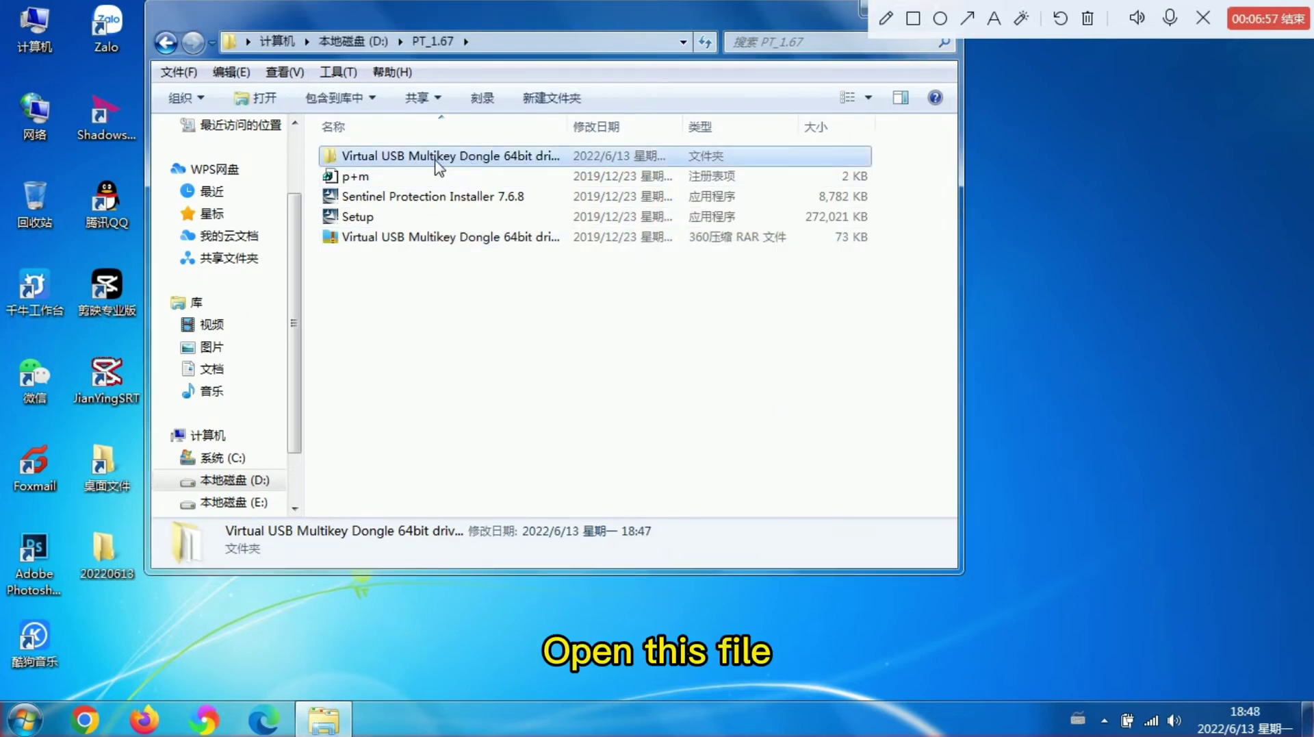
{"action": "double_click", "coordinate": [438, 159]}
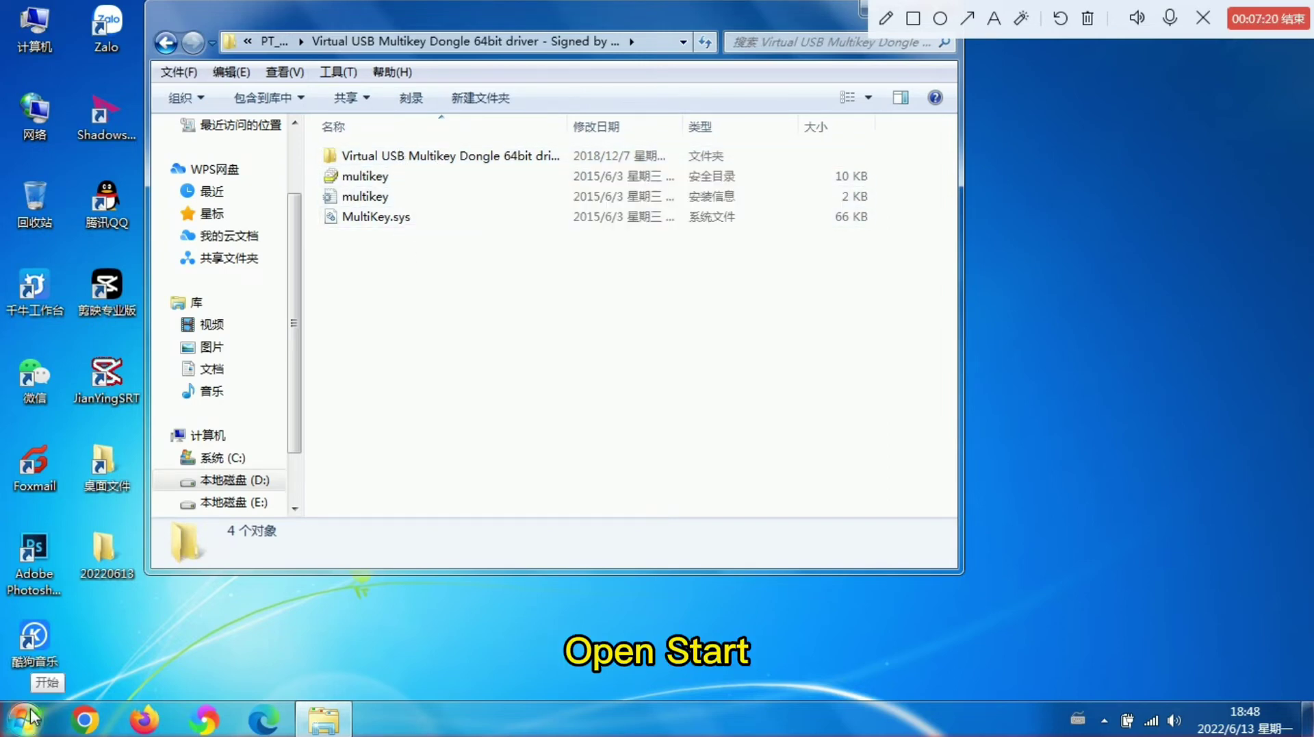
- Open Device Manager from the Control Panel, expand the USB controllers category (通用串行总线控制器) and select it
{"action": "left_click", "coordinate": [25, 719]}
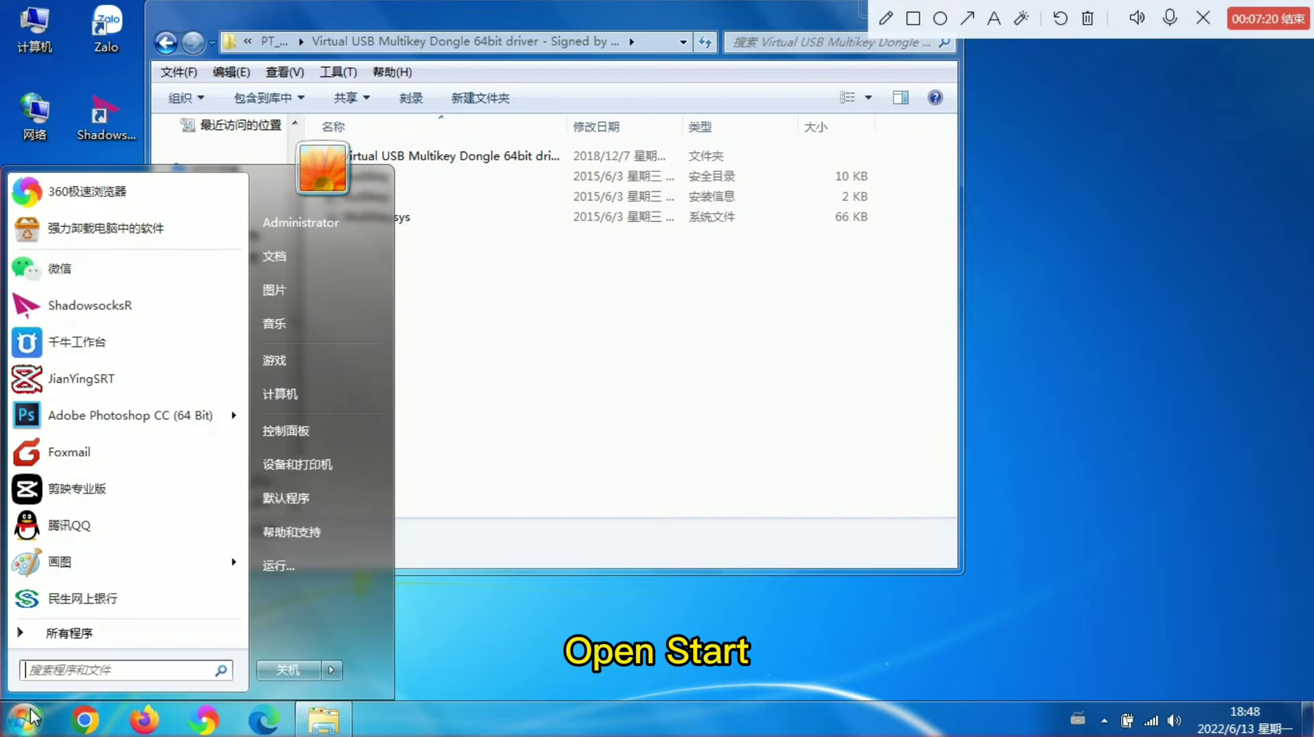
{"action": "left_click", "coordinate": [319, 434]}
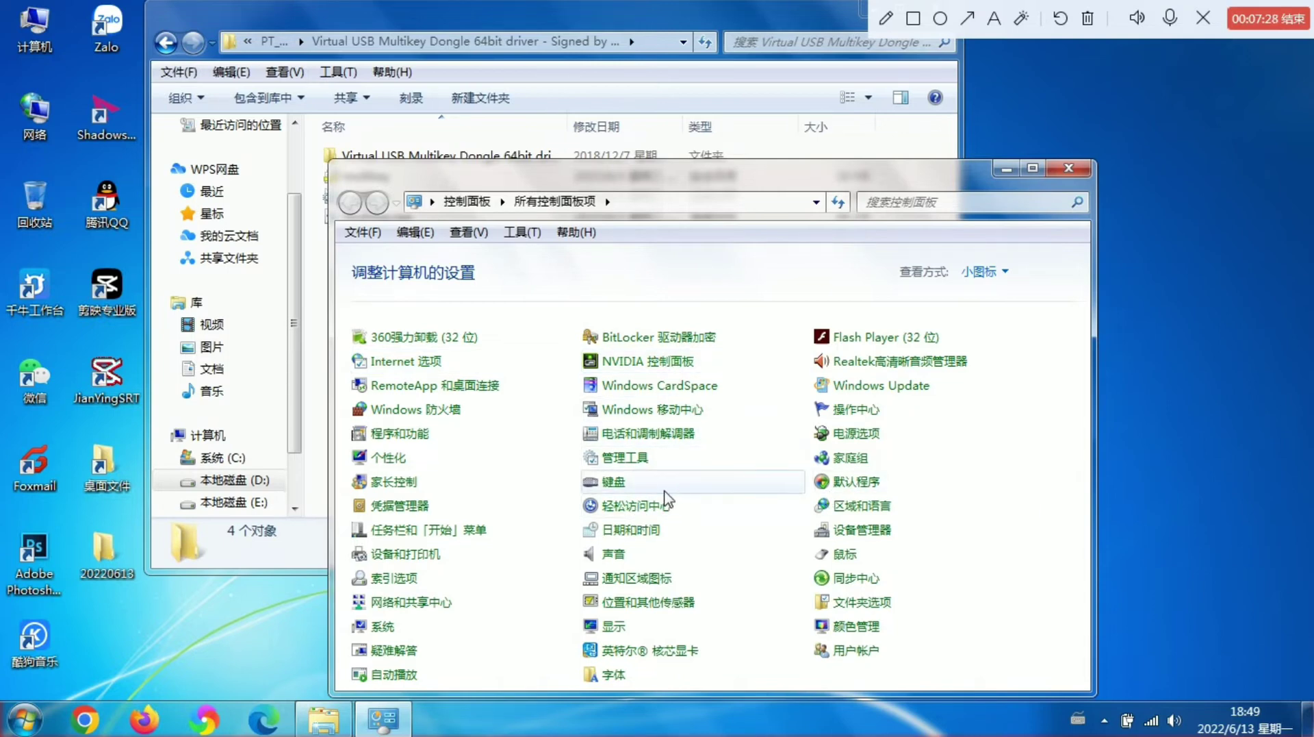
{"action": "left_click", "coordinate": [1033, 168]}
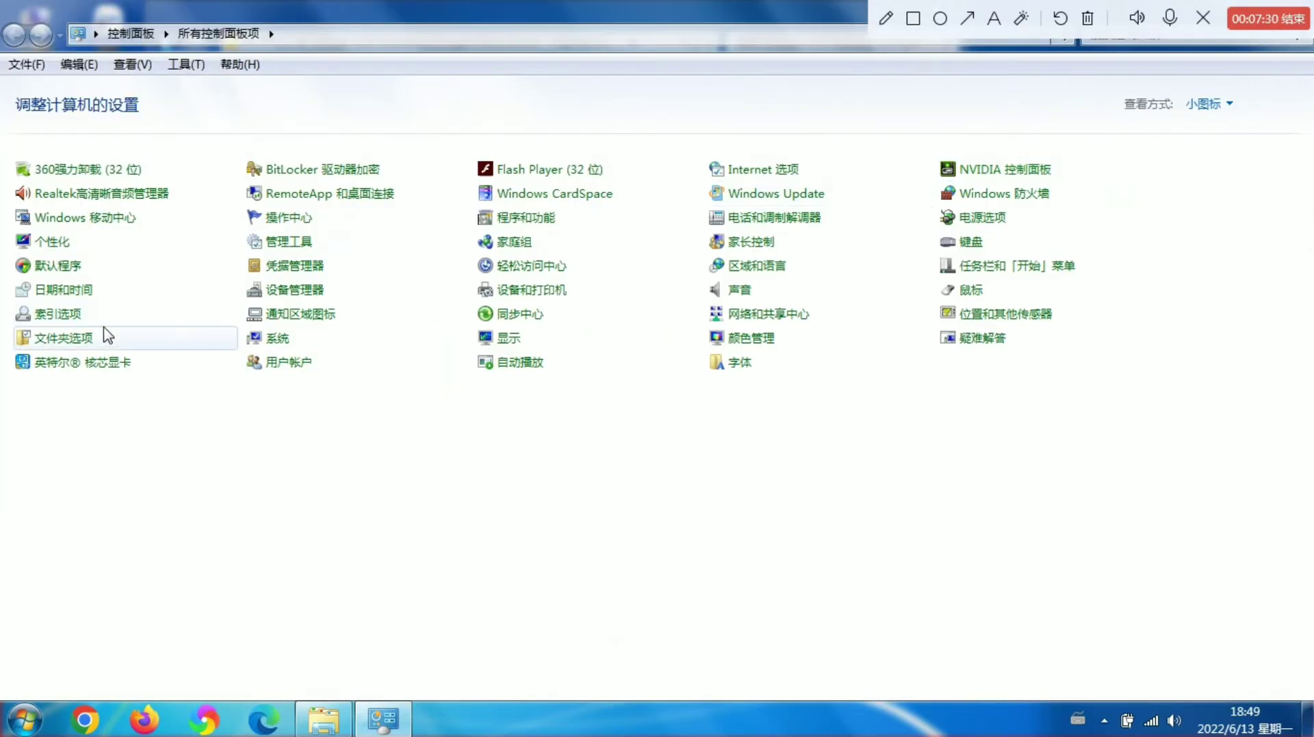
{"action": "left_click", "coordinate": [282, 291]}
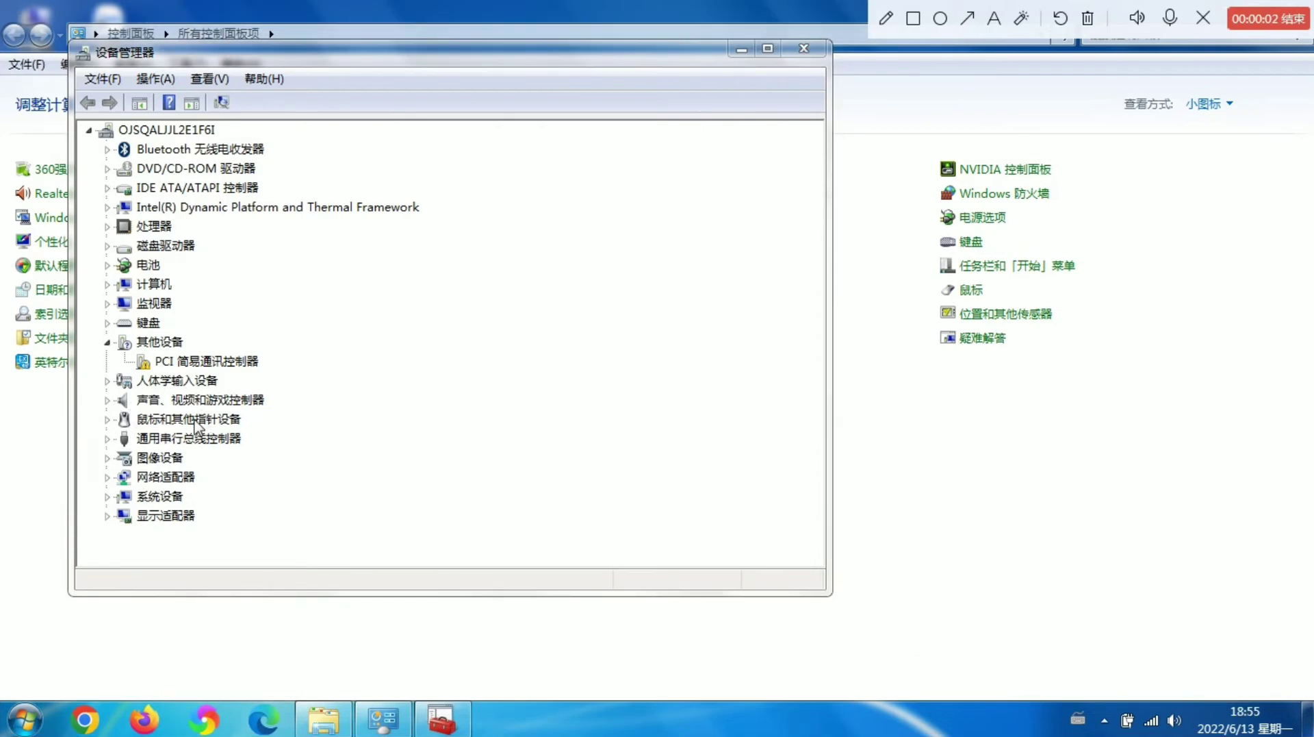
{"action": "left_click", "coordinate": [108, 439]}
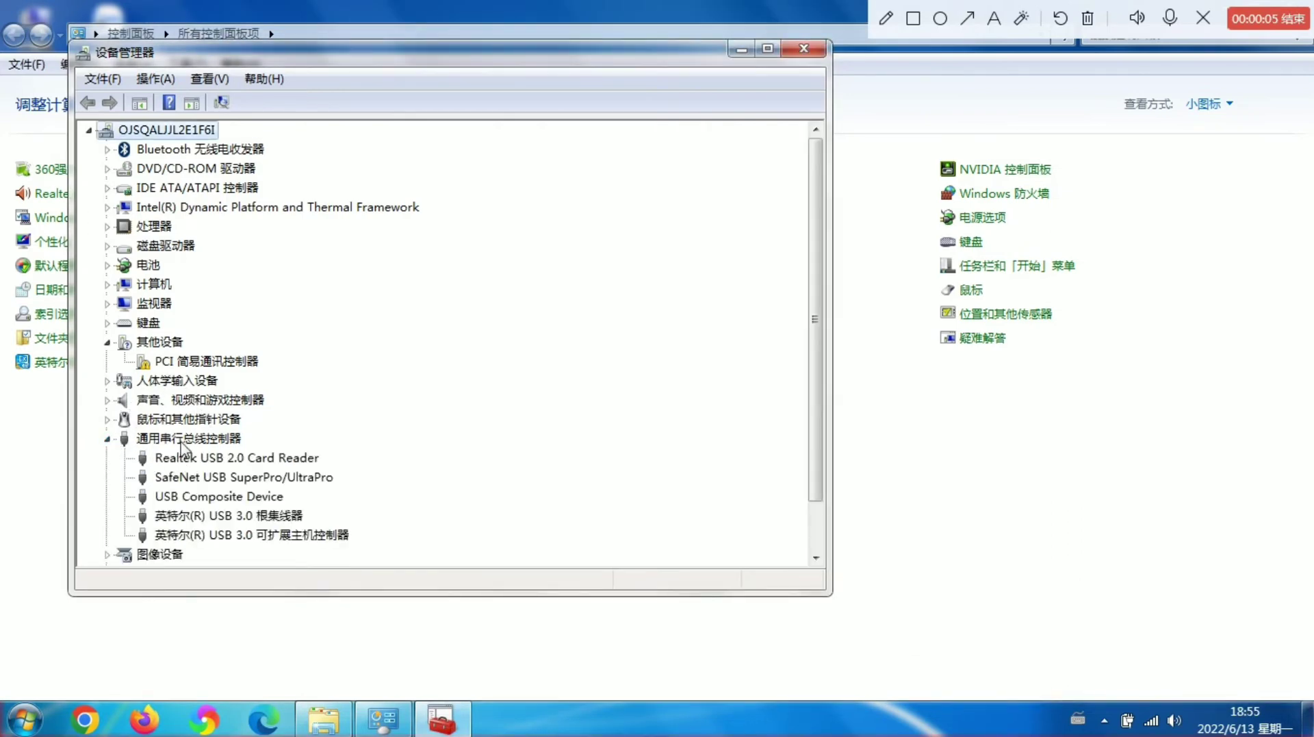
{"action": "left_click", "coordinate": [181, 441]}
{"action": "left_click", "coordinate": [157, 79]}
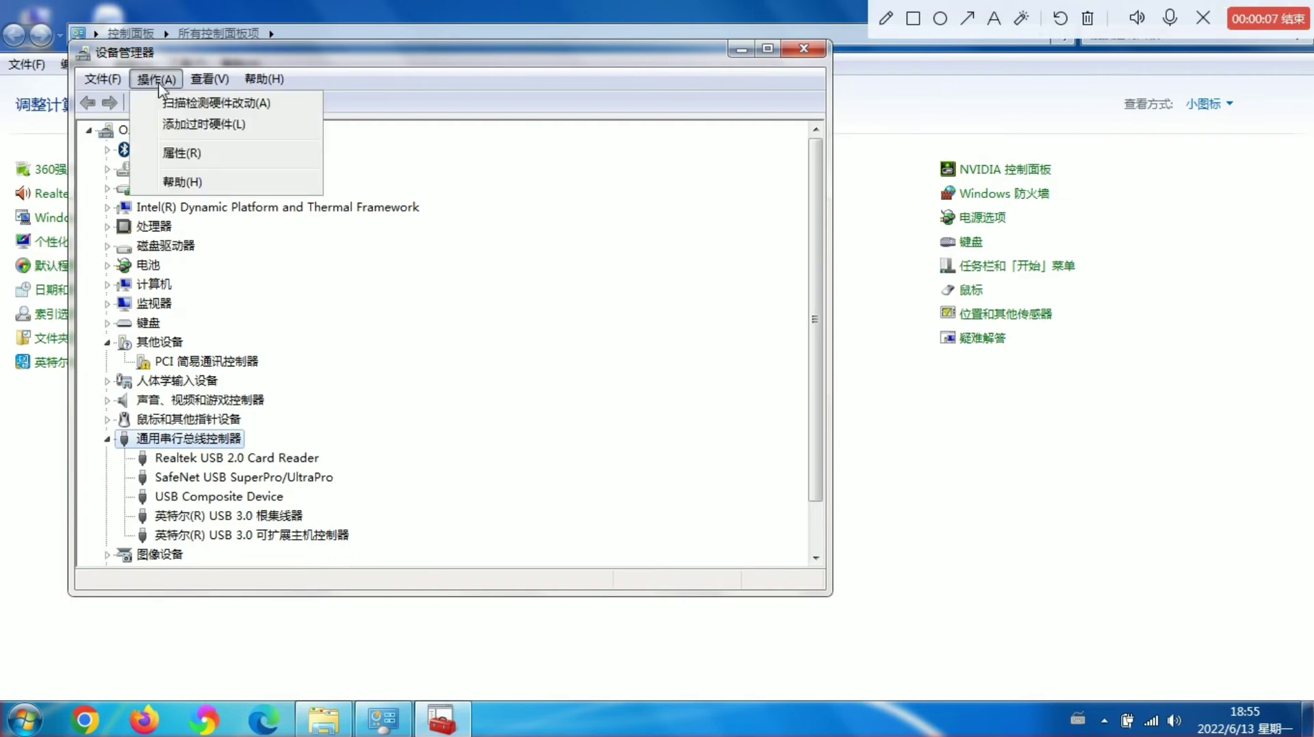
- Start a manual driver update for the Realtek USB 2.0 Card Reader, choosing from the computer's driver list and installing from disk
{"action": "left_click", "coordinate": [196, 460]}
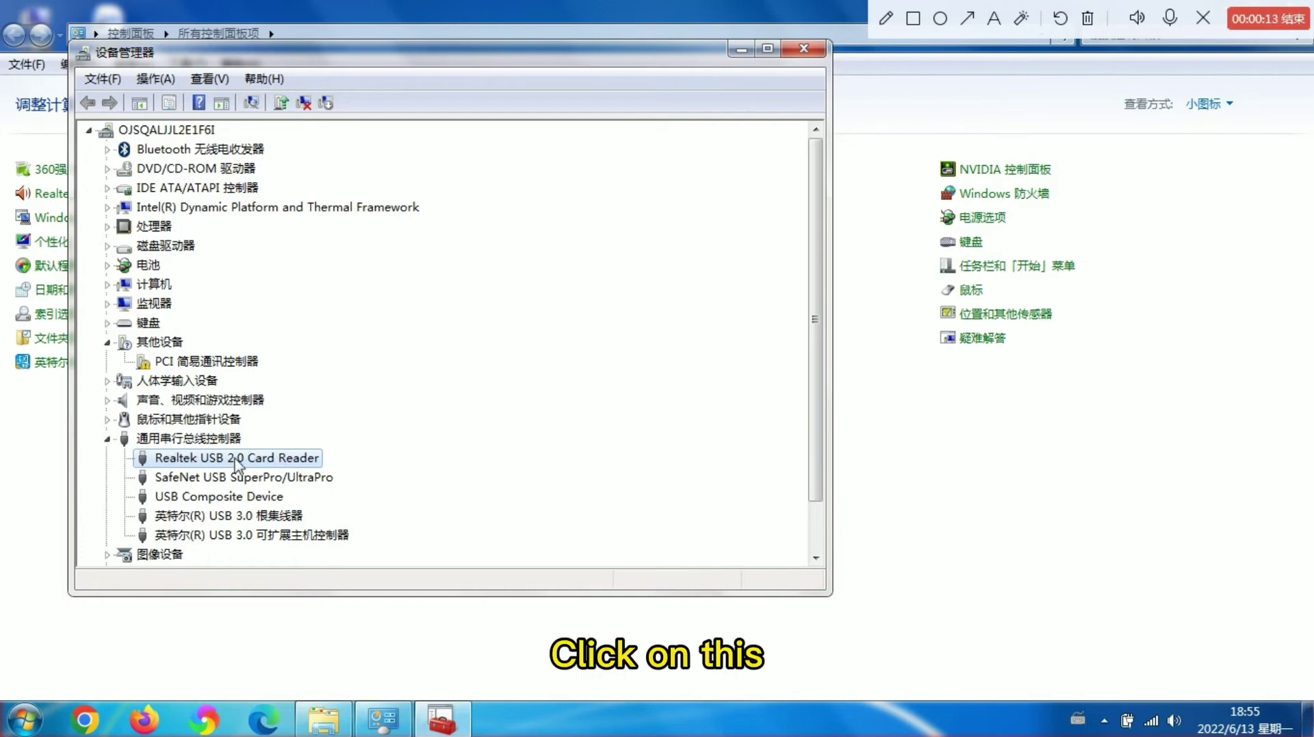
{"action": "left_click", "coordinate": [152, 80]}
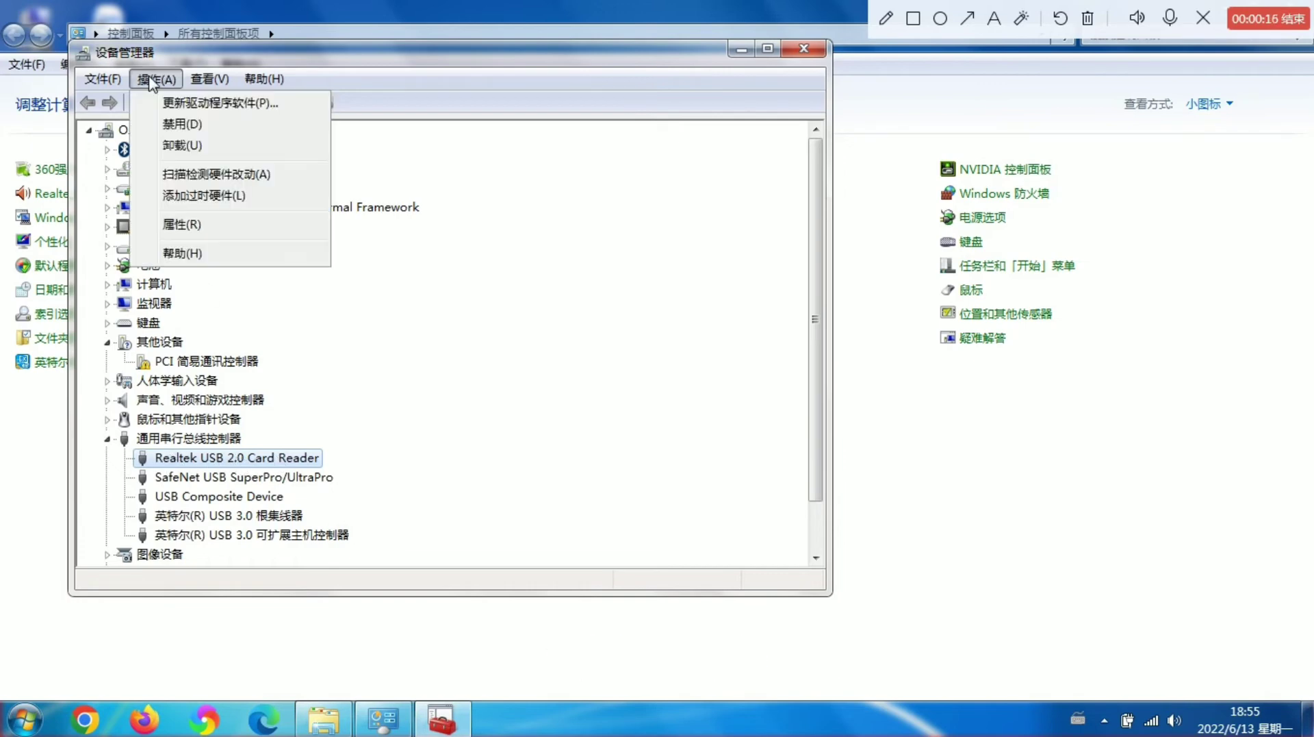
{"action": "left_click", "coordinate": [197, 106]}
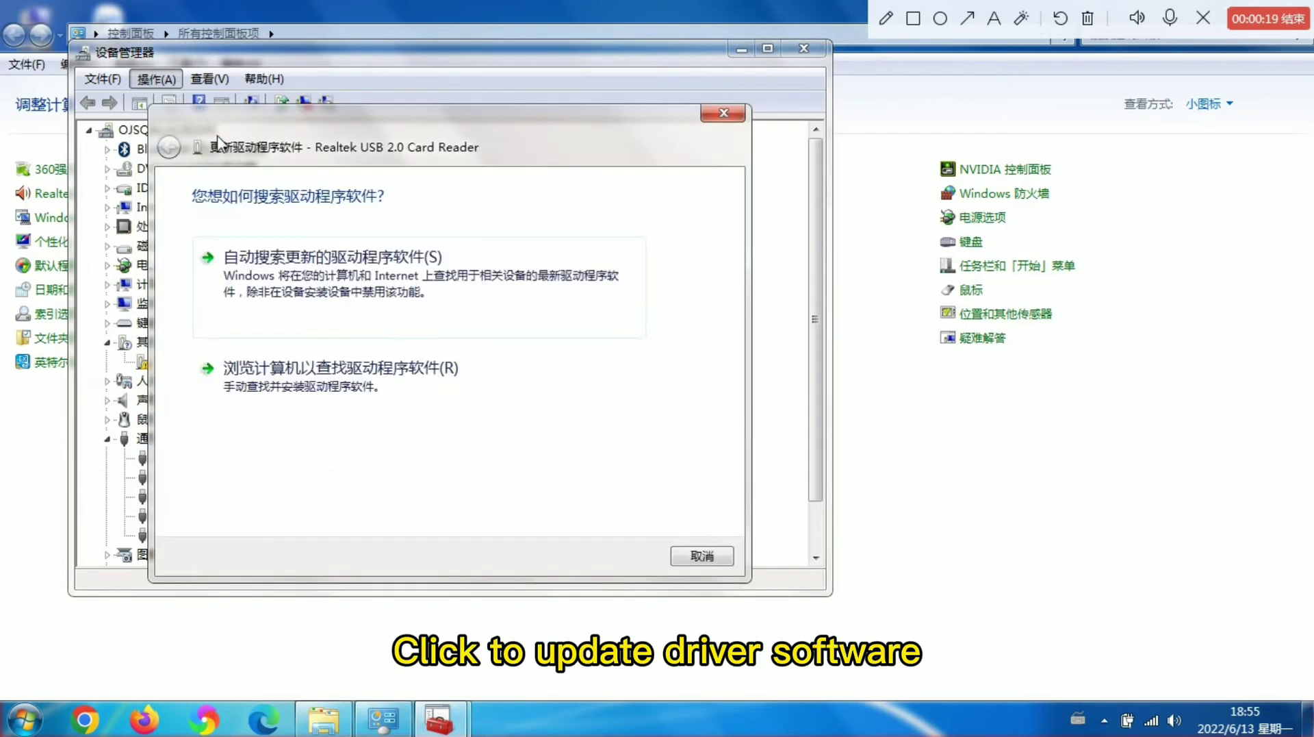
{"action": "left_click", "coordinate": [355, 385]}
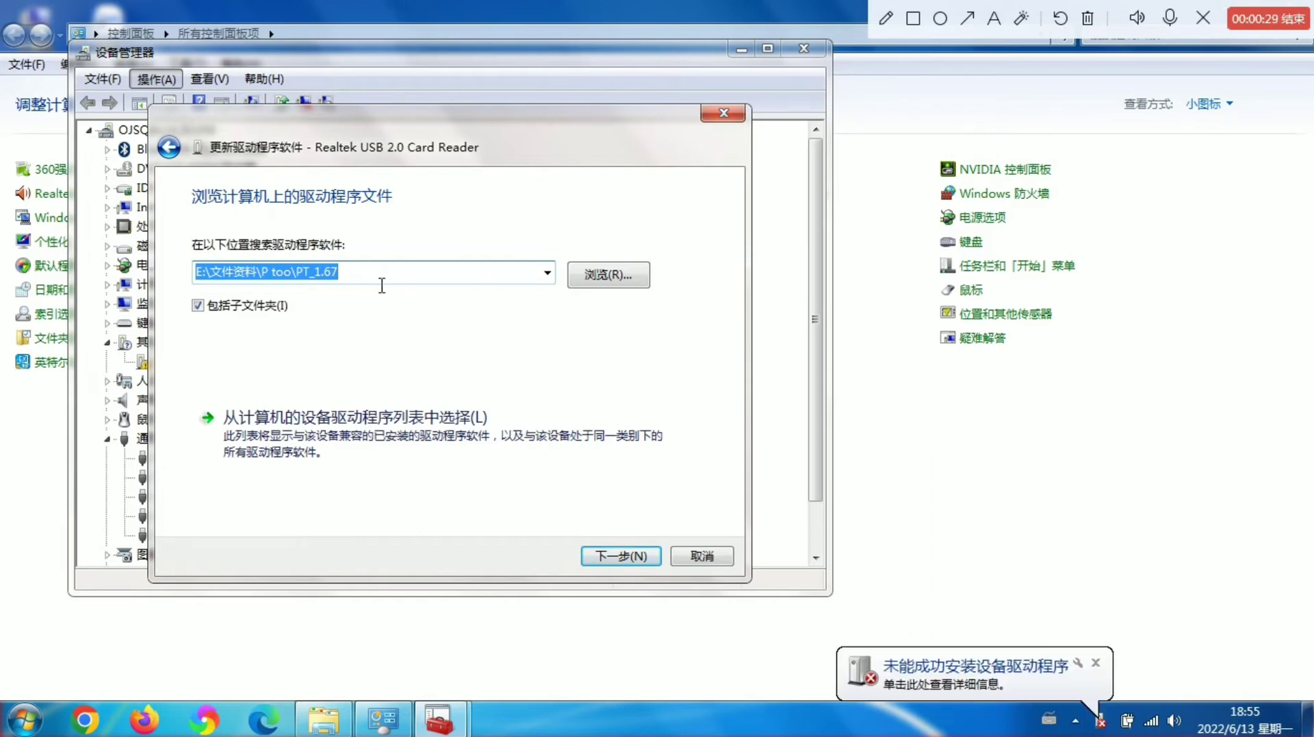
{"action": "left_click", "coordinate": [367, 422]}
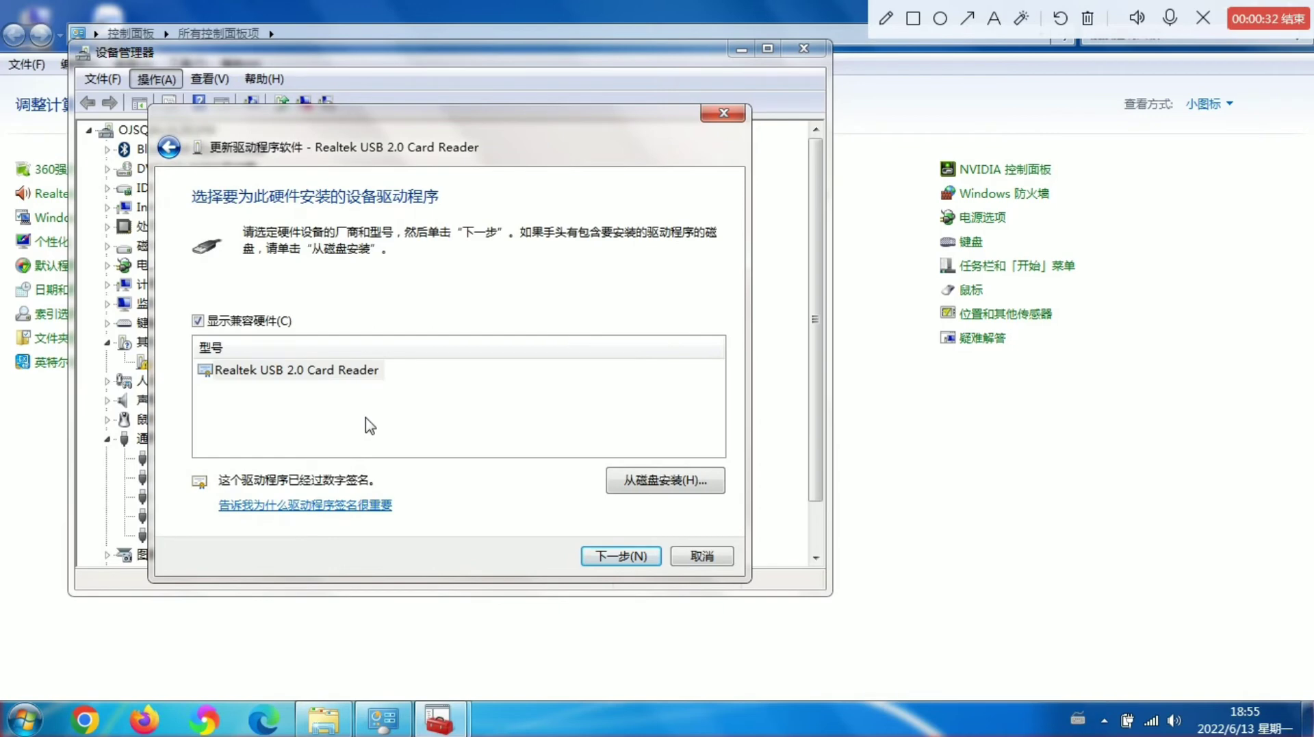
{"action": "left_click", "coordinate": [659, 481]}
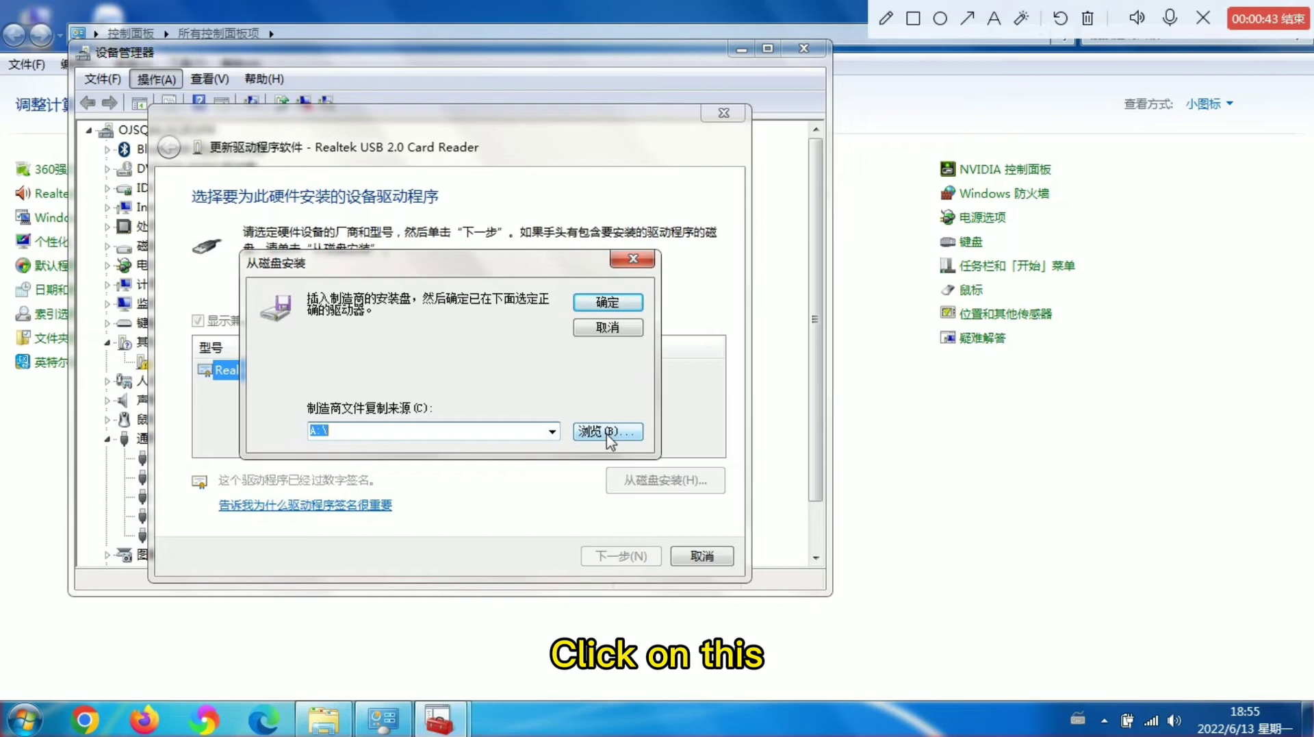
{"action": "left_click", "coordinate": [607, 437]}
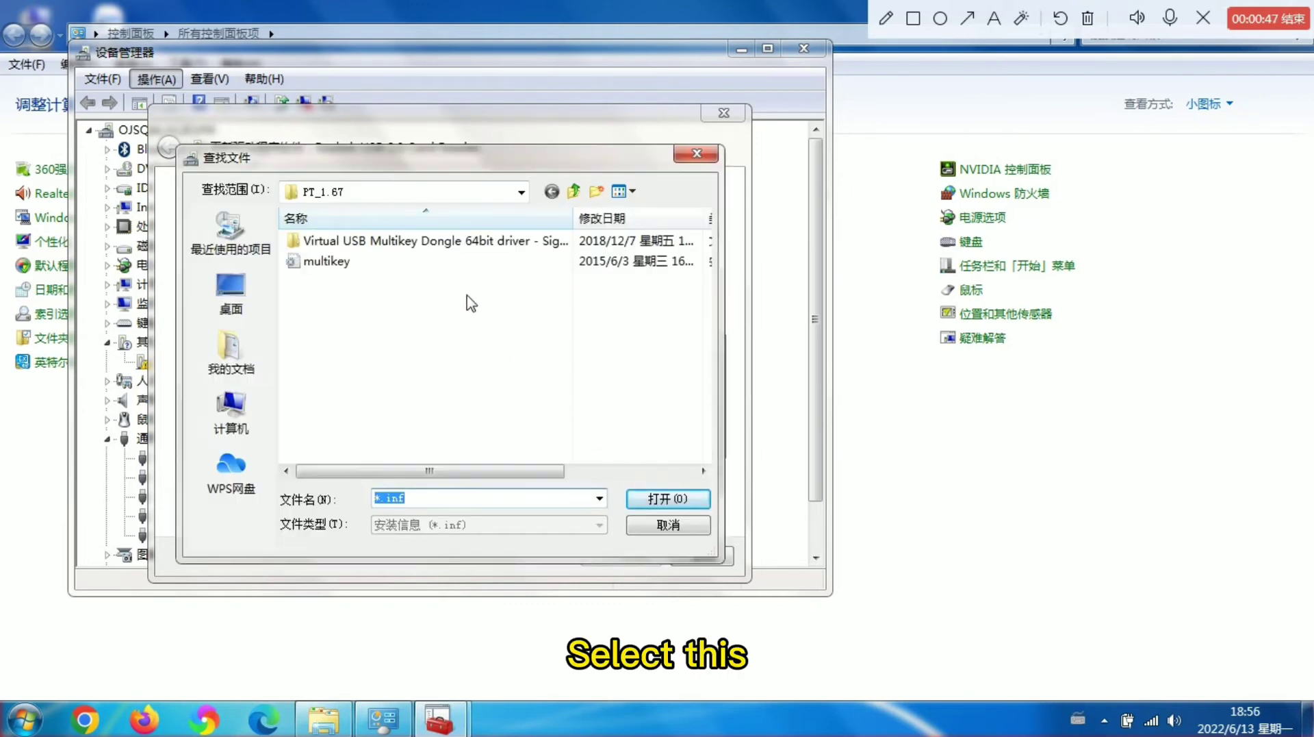
{"action": "left_click", "coordinate": [447, 244]}
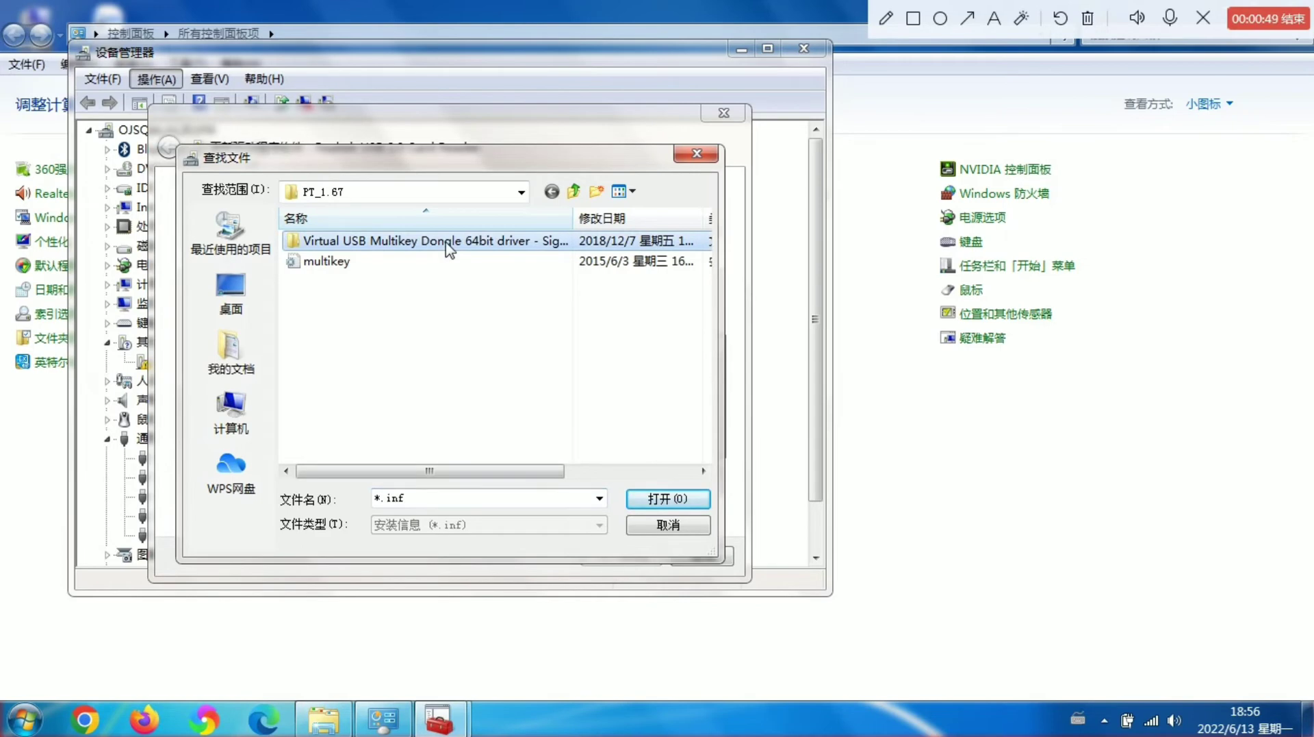
{"action": "left_click", "coordinate": [575, 190]}
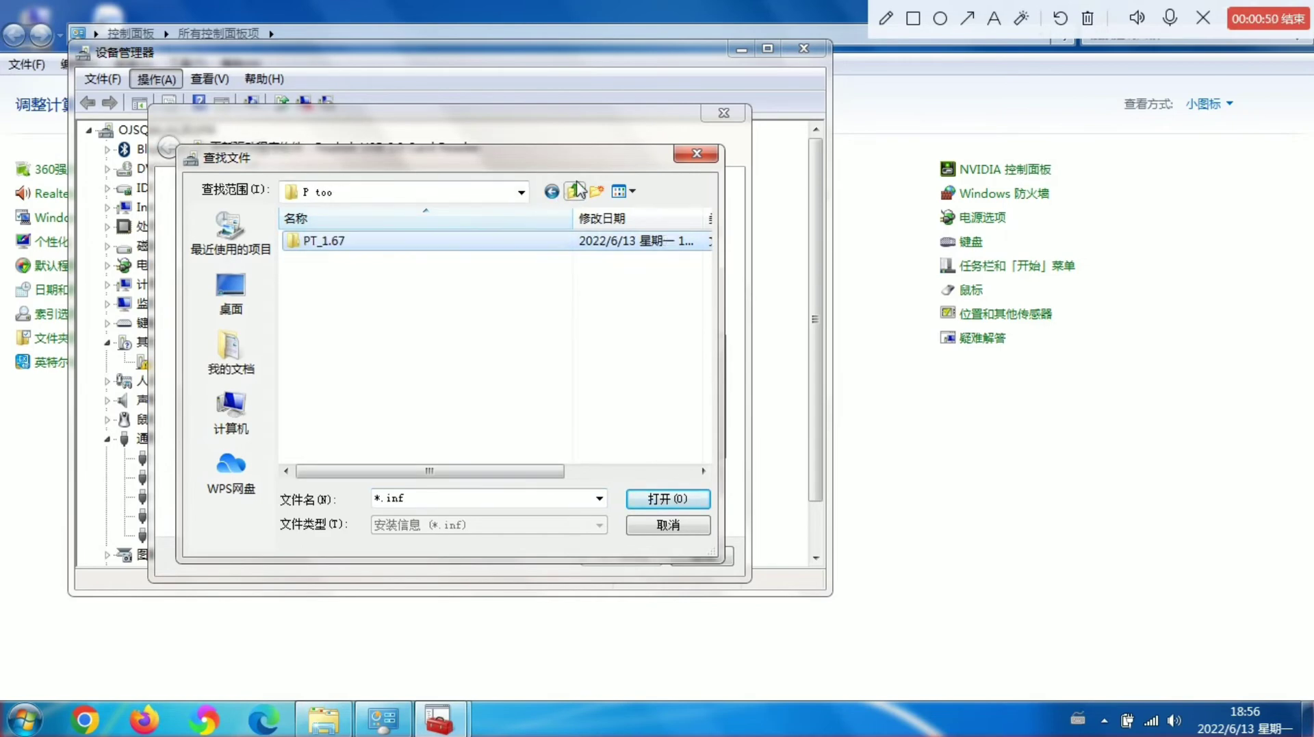
{"action": "left_click", "coordinate": [577, 190]}
{"action": "left_click", "coordinate": [577, 190]}
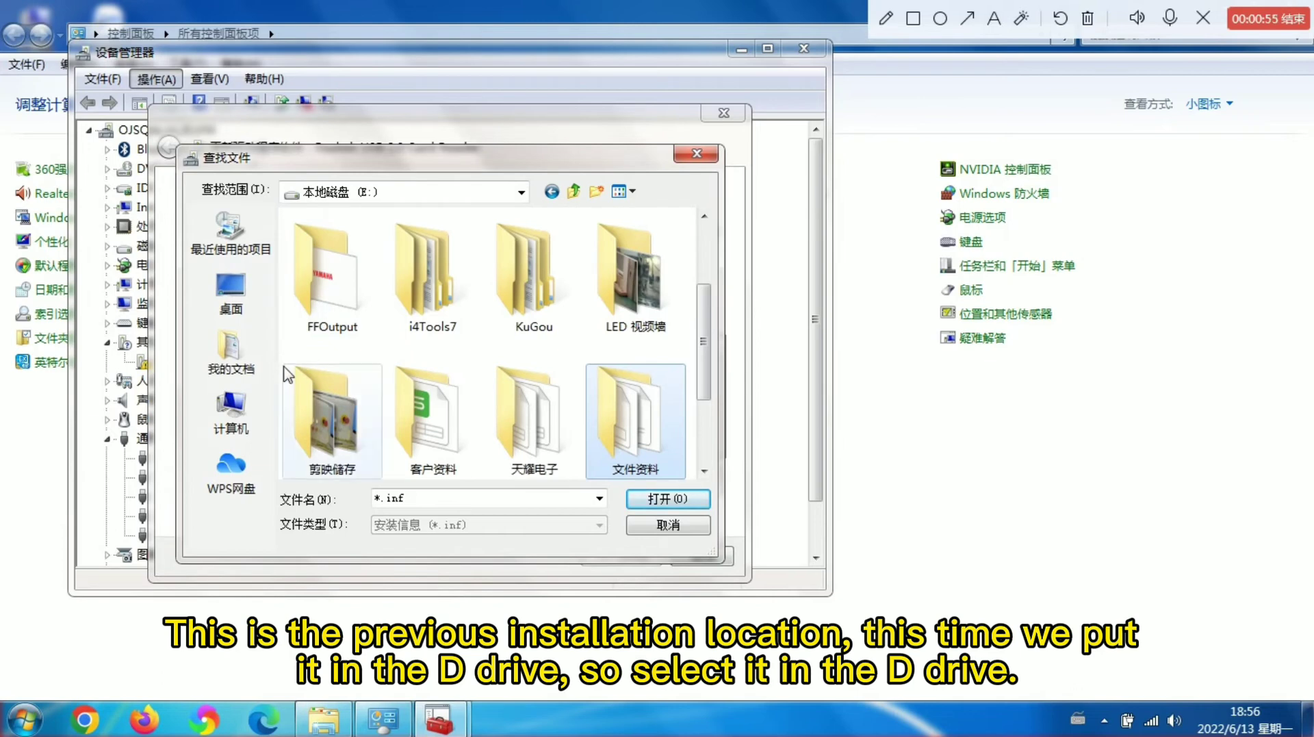
{"action": "left_click", "coordinate": [667, 525]}
- Choose the multikey file in the Virtual USB Multikey Dongle 64bit driver folder under D:\PT_1.67 as the driver source
{"action": "left_click", "coordinate": [596, 438]}
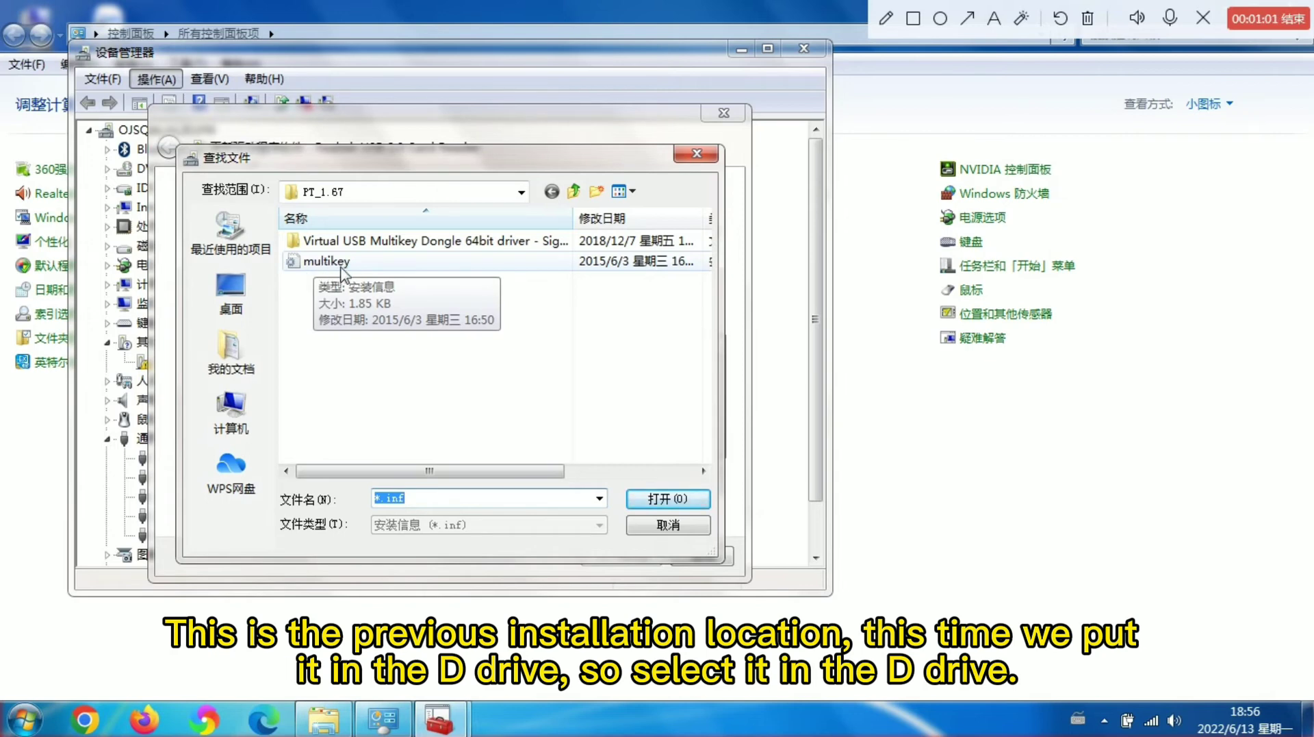
{"action": "left_click", "coordinate": [240, 411]}
{"action": "double_click", "coordinate": [356, 316]}
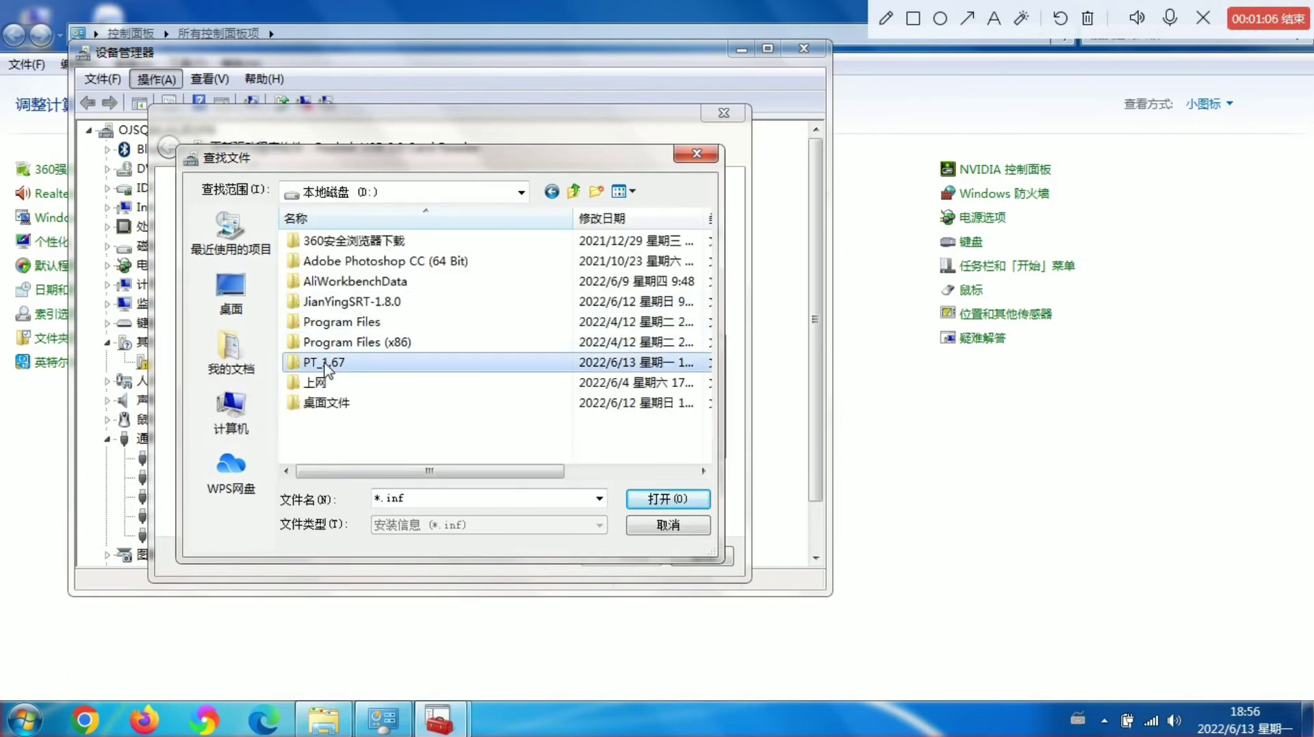
{"action": "double_click", "coordinate": [327, 365]}
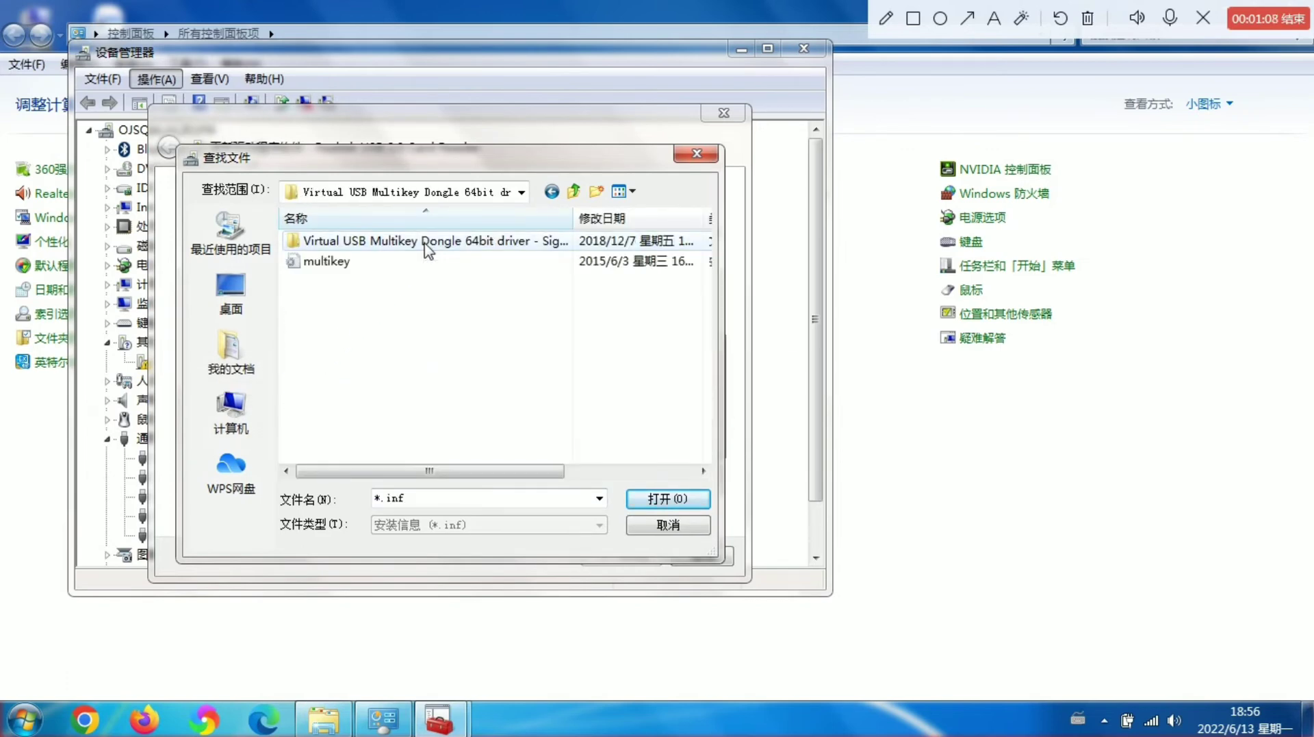
{"action": "left_click", "coordinate": [336, 261]}
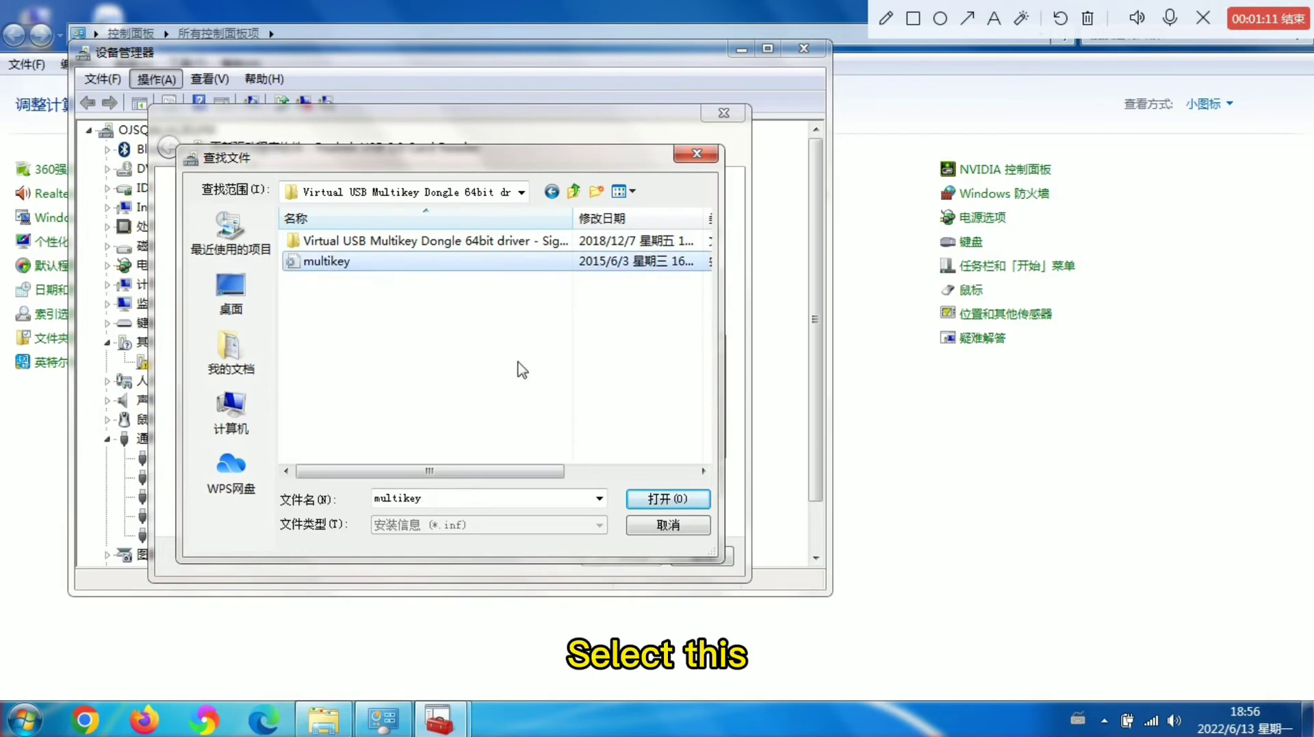
{"action": "left_click", "coordinate": [642, 500]}
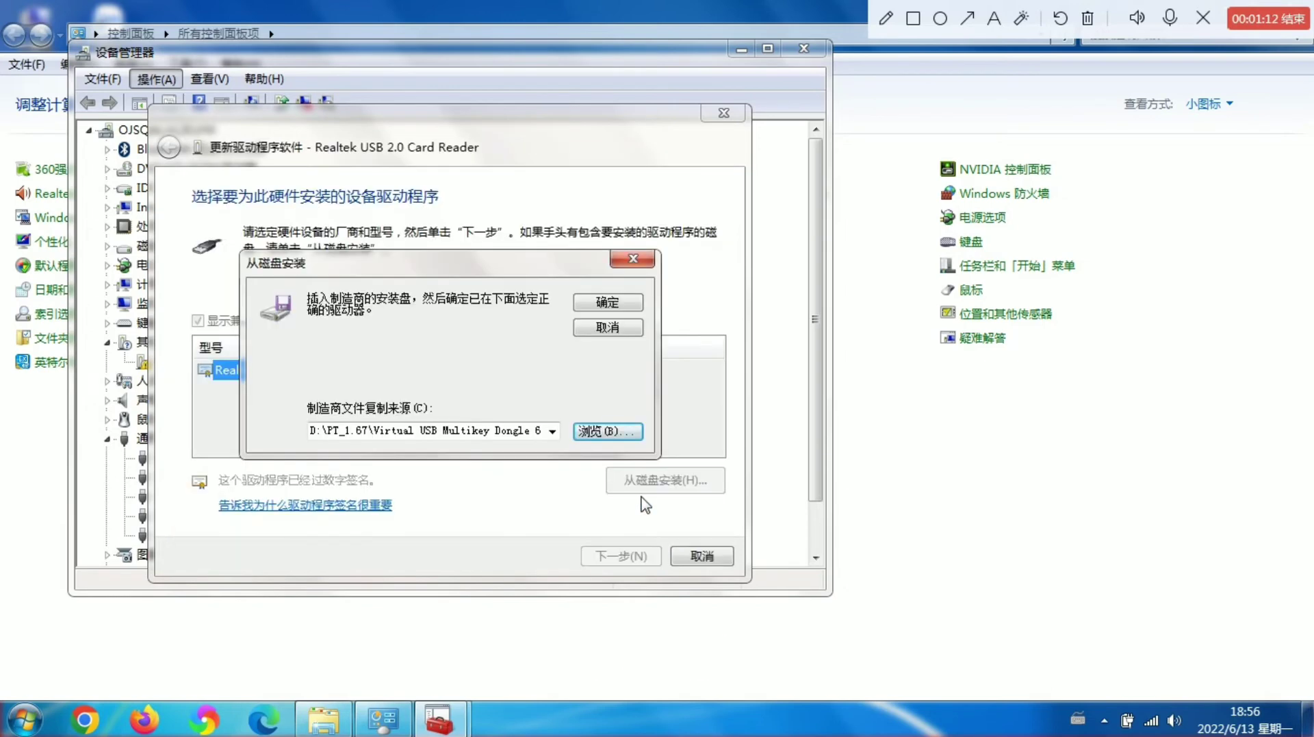
- Try to load the driver from the install-from-disk source, then cancel the installation from disk
{"action": "left_click", "coordinate": [618, 303]}
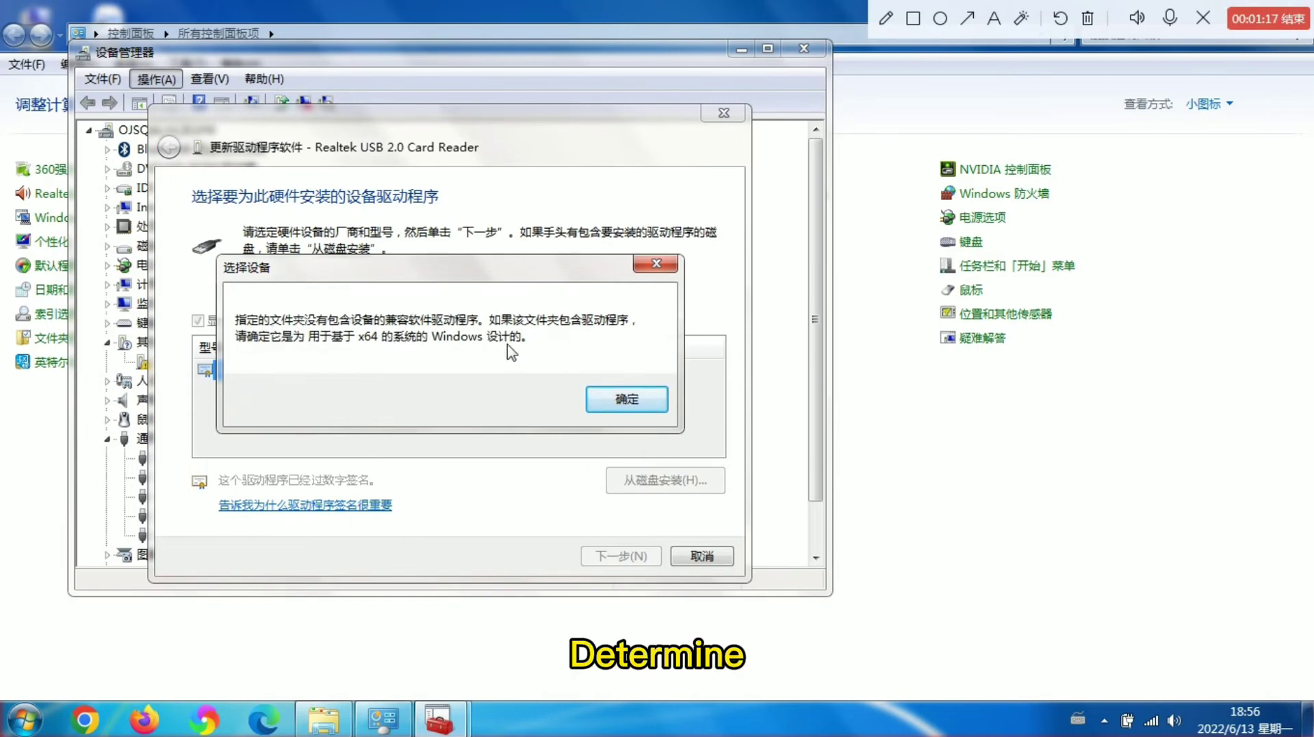
{"action": "left_click", "coordinate": [635, 404]}
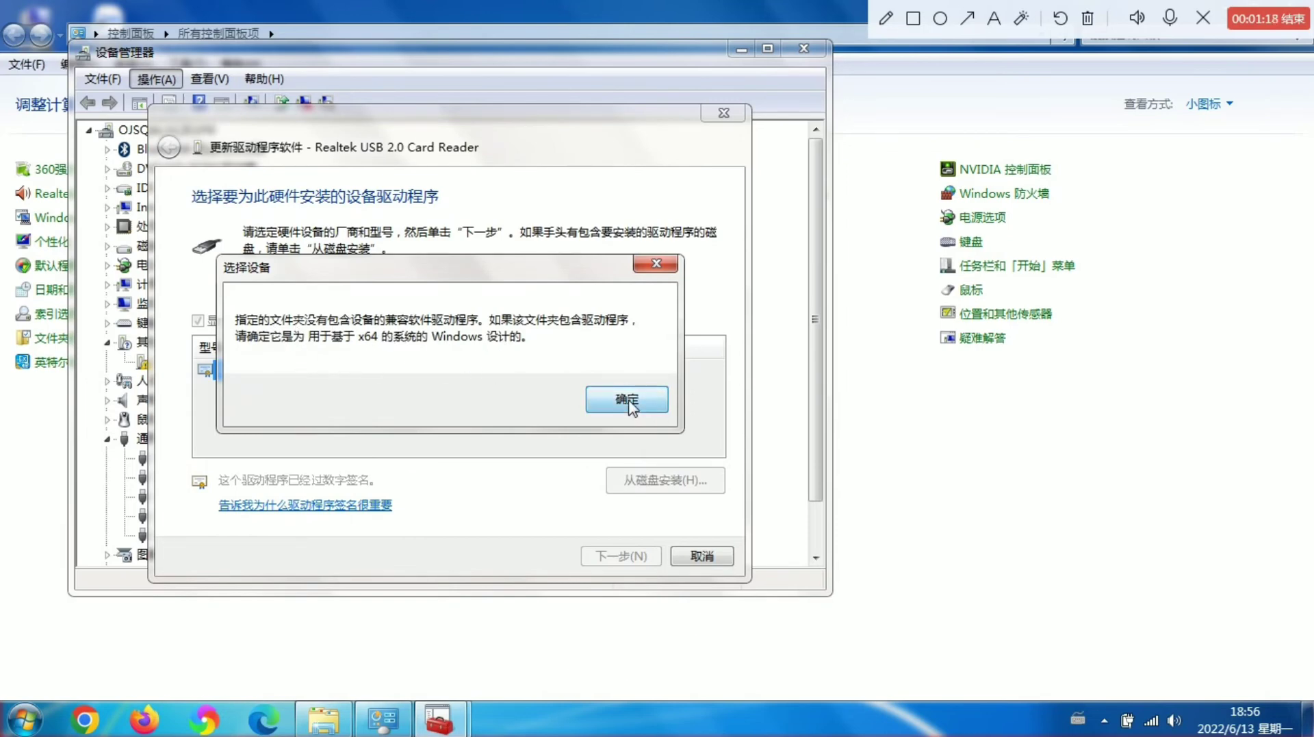
{"action": "left_click", "coordinate": [620, 304]}
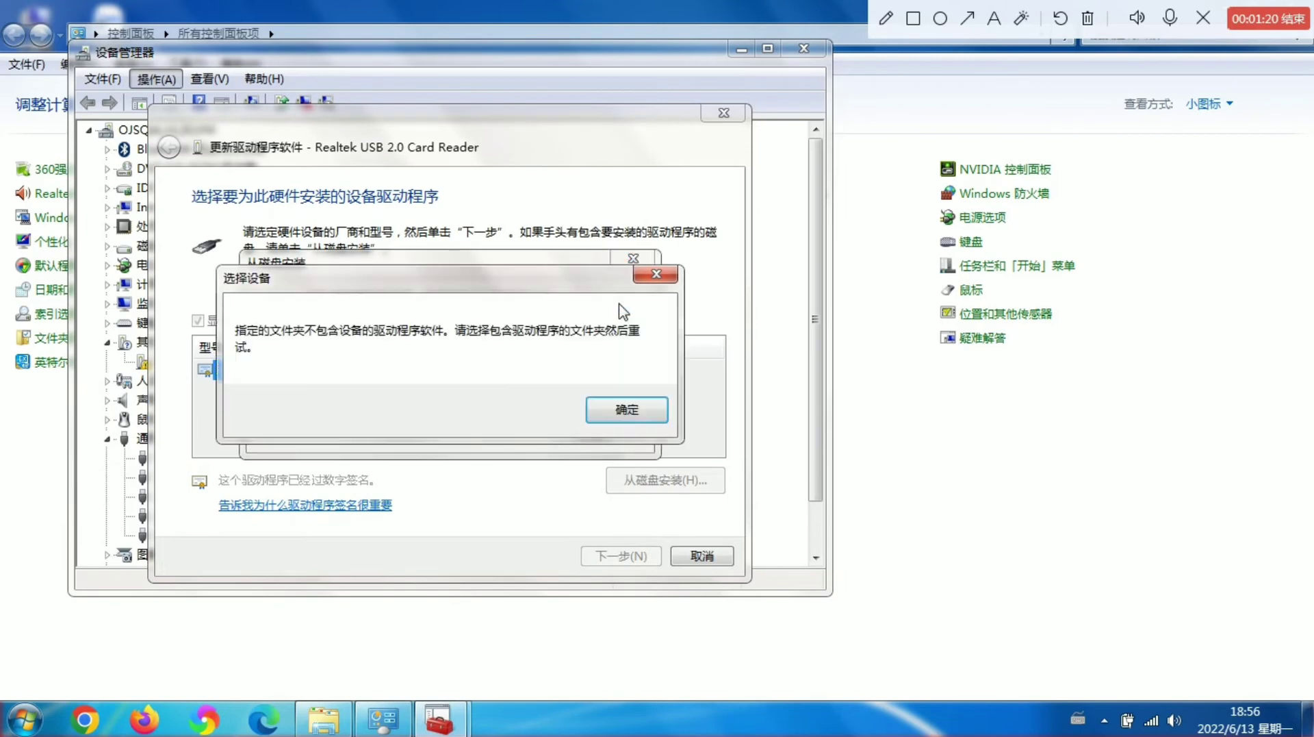
{"action": "left_click", "coordinate": [626, 408]}
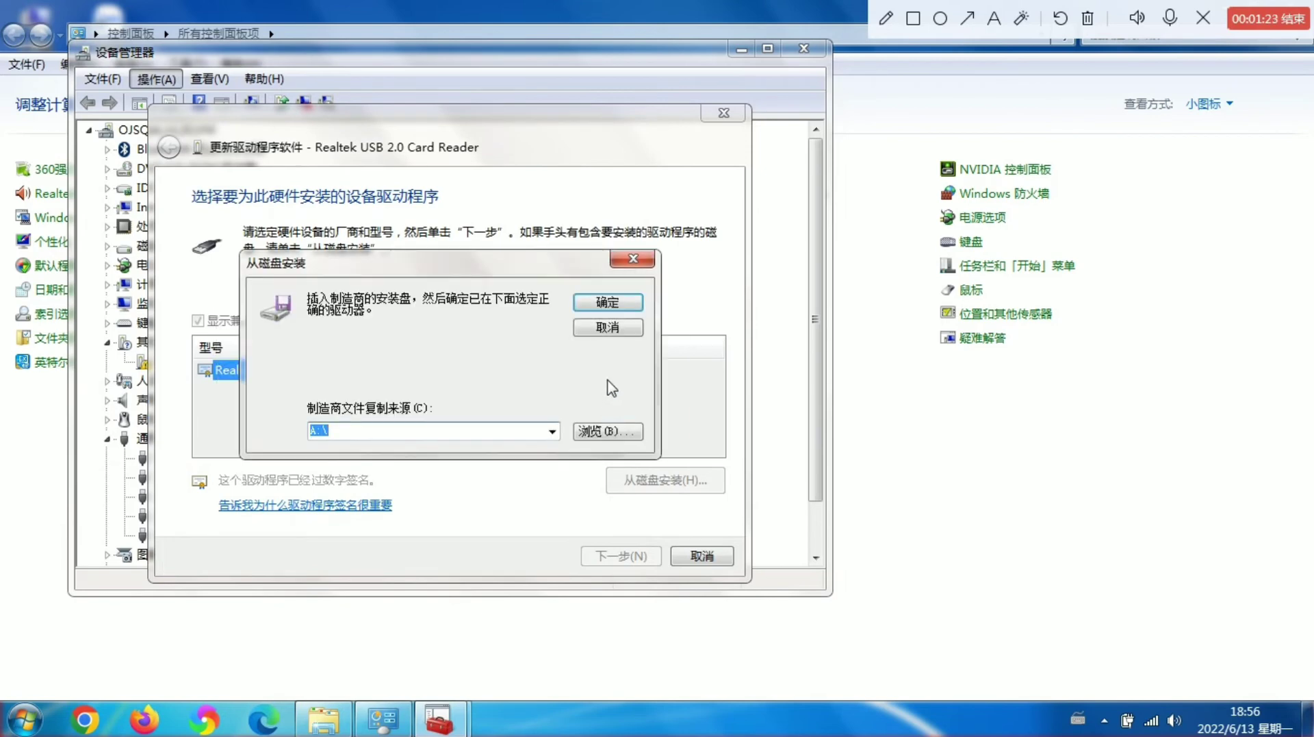
{"action": "left_click", "coordinate": [619, 329]}
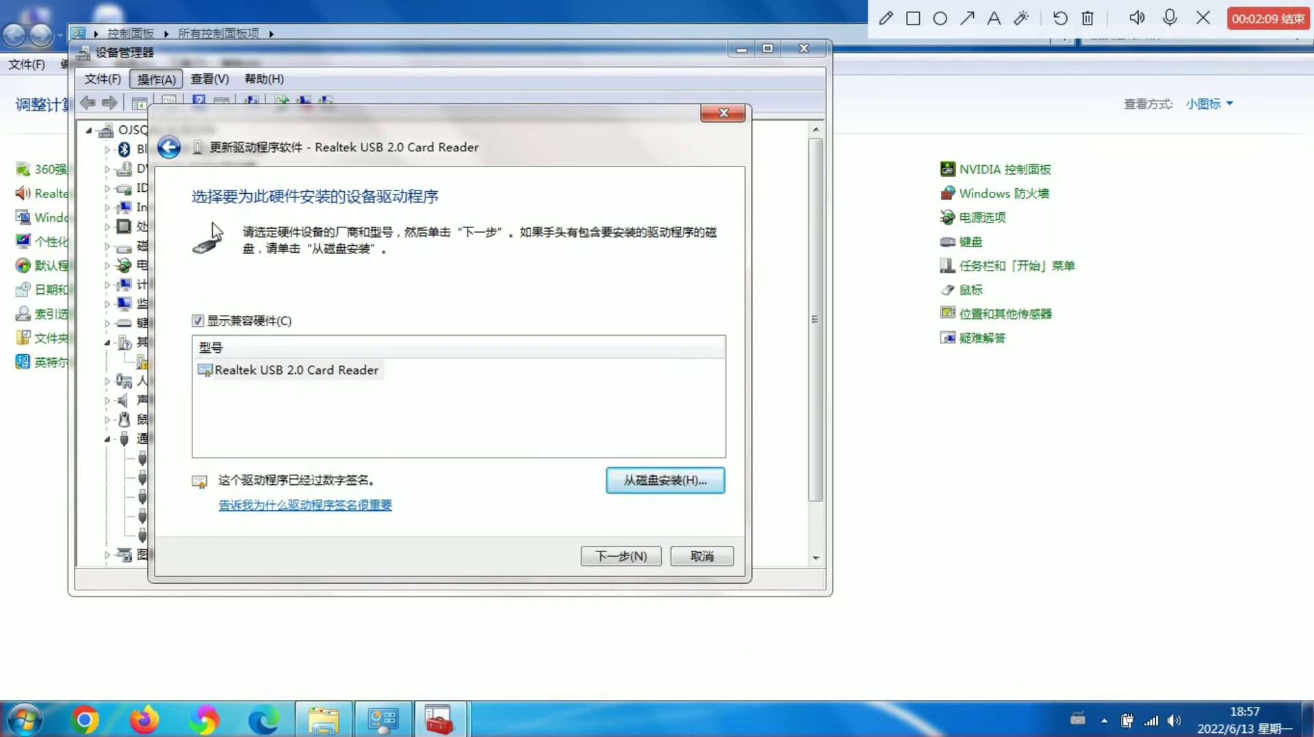
- Install the compatible Realtek USB 2.0 Card Reader driver from the list, and close Device Manager and the Control Panel
{"action": "left_click", "coordinate": [608, 558]}
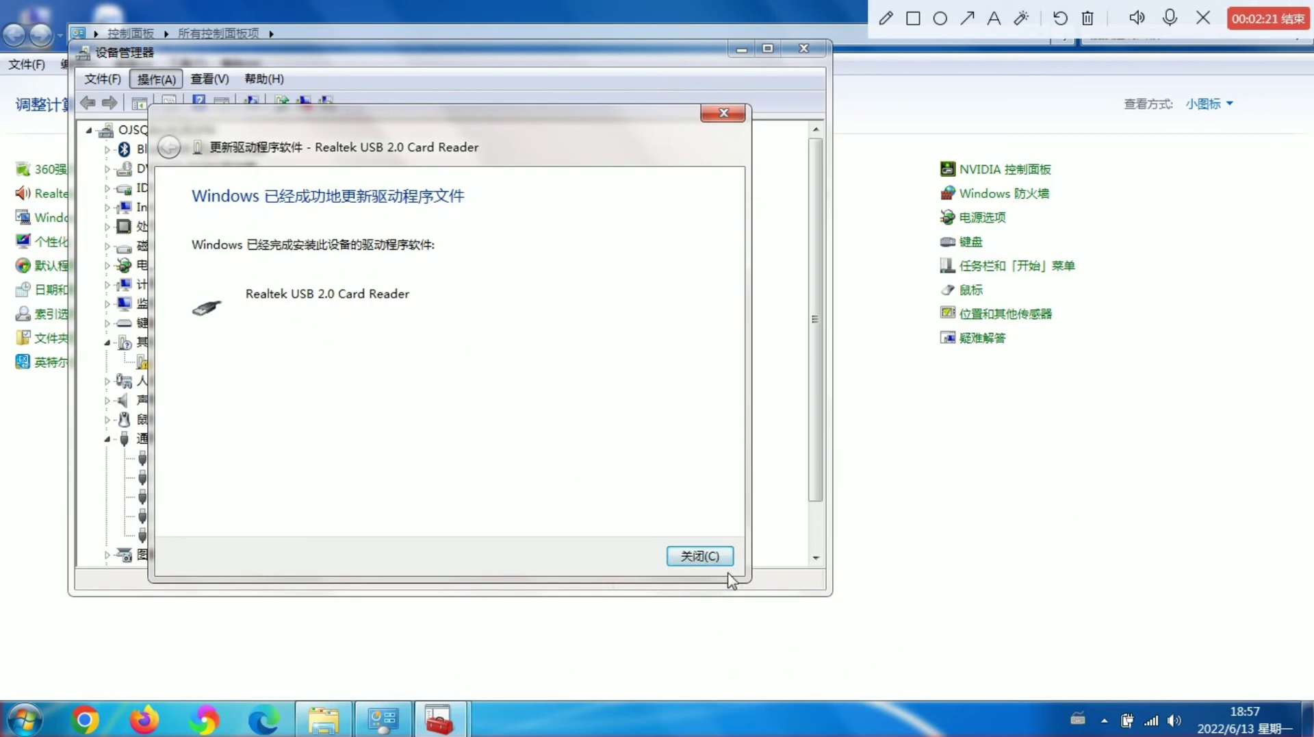
{"action": "left_click", "coordinate": [703, 553]}
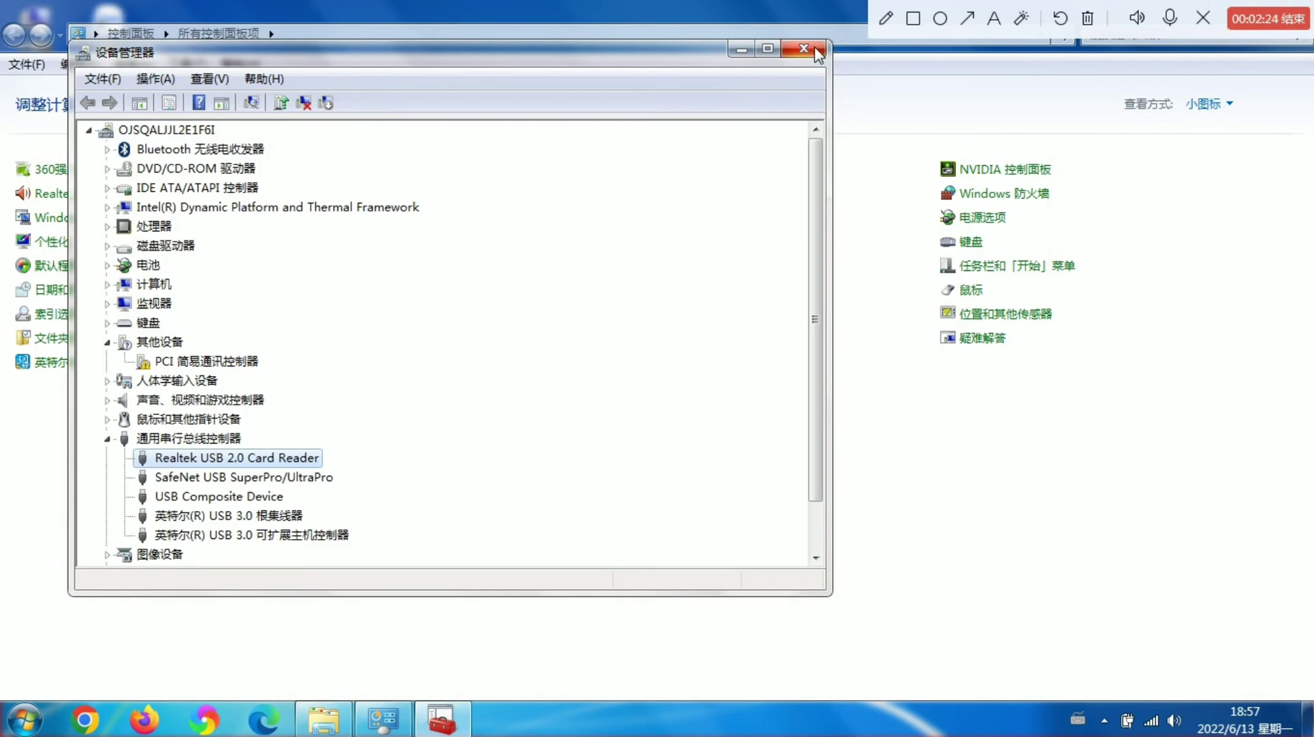
{"action": "left_click", "coordinate": [804, 49]}
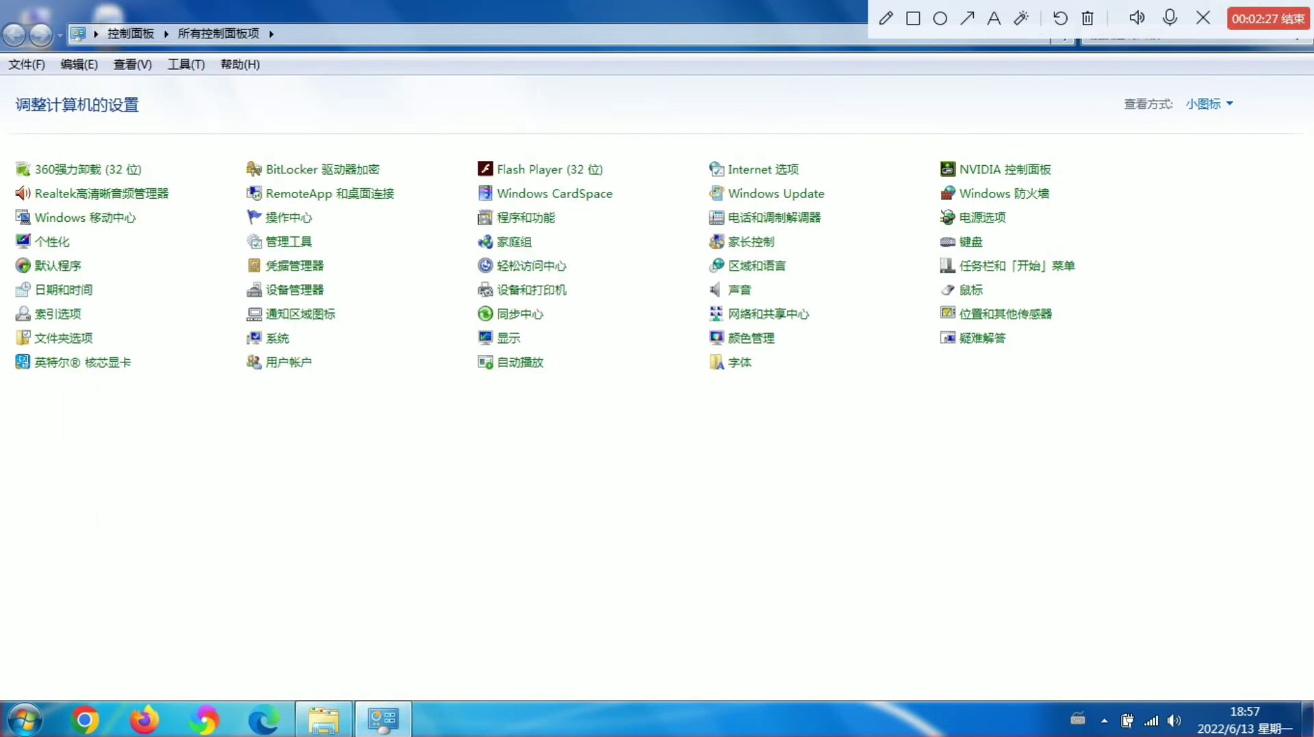
{"action": "left_click_drag", "start_coordinate": [740, 17], "coordinate": [541, 182]}
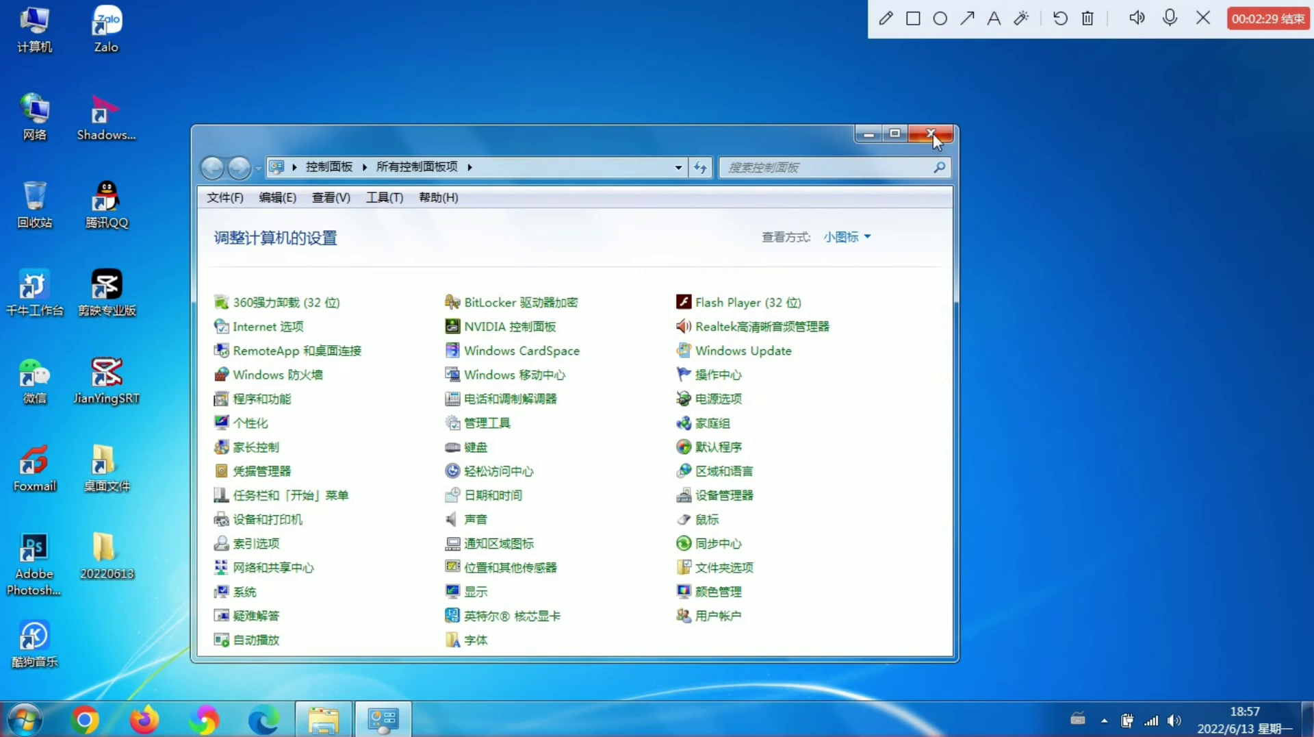
{"action": "left_click", "coordinate": [931, 133]}
- Launch BoardExplorer from the YamahaFactoryTools P-Tool program group
{"action": "left_click", "coordinate": [25, 719]}
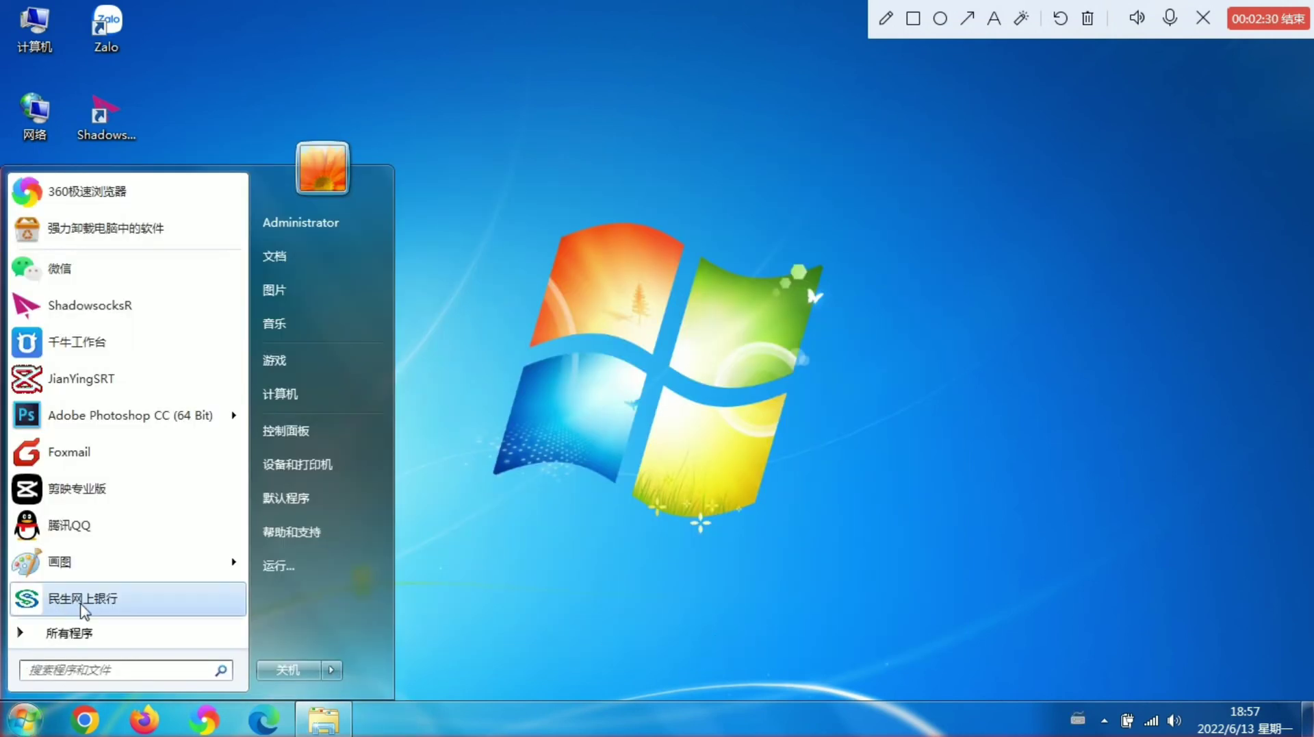
{"action": "left_click", "coordinate": [96, 630]}
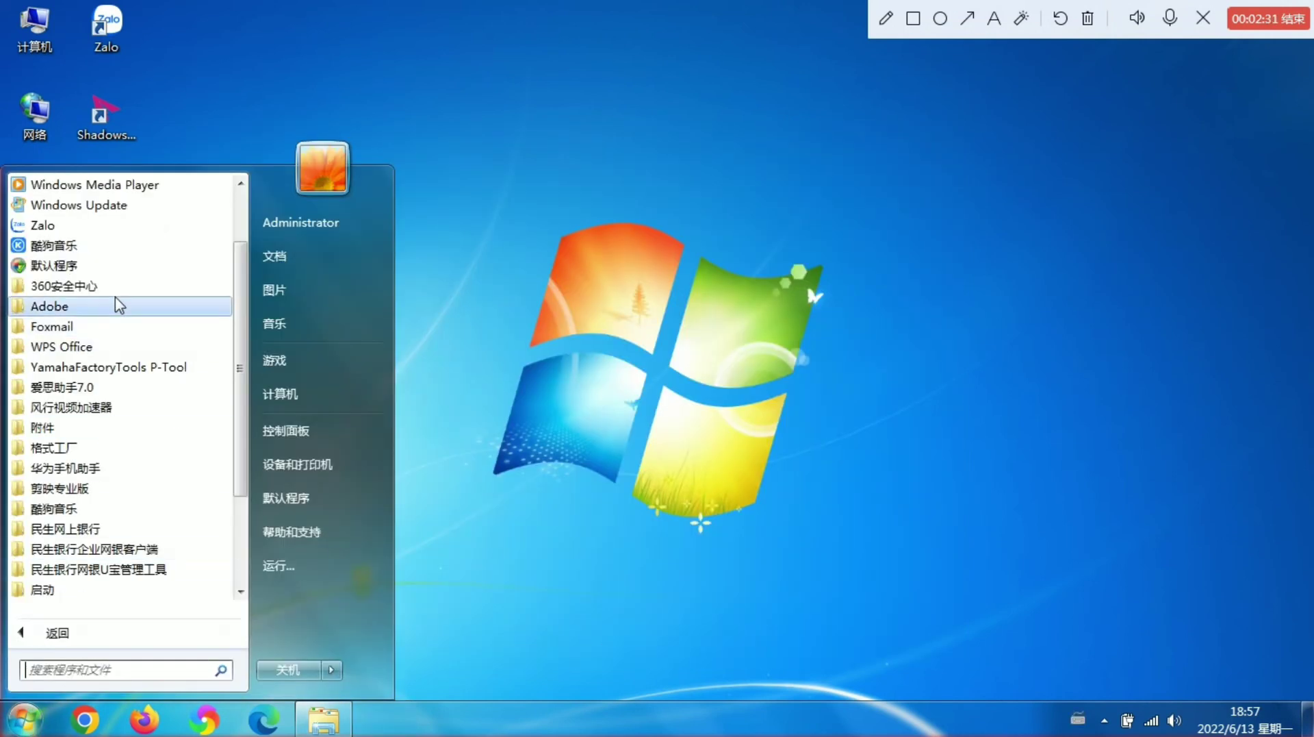
{"action": "left_click", "coordinate": [138, 373]}
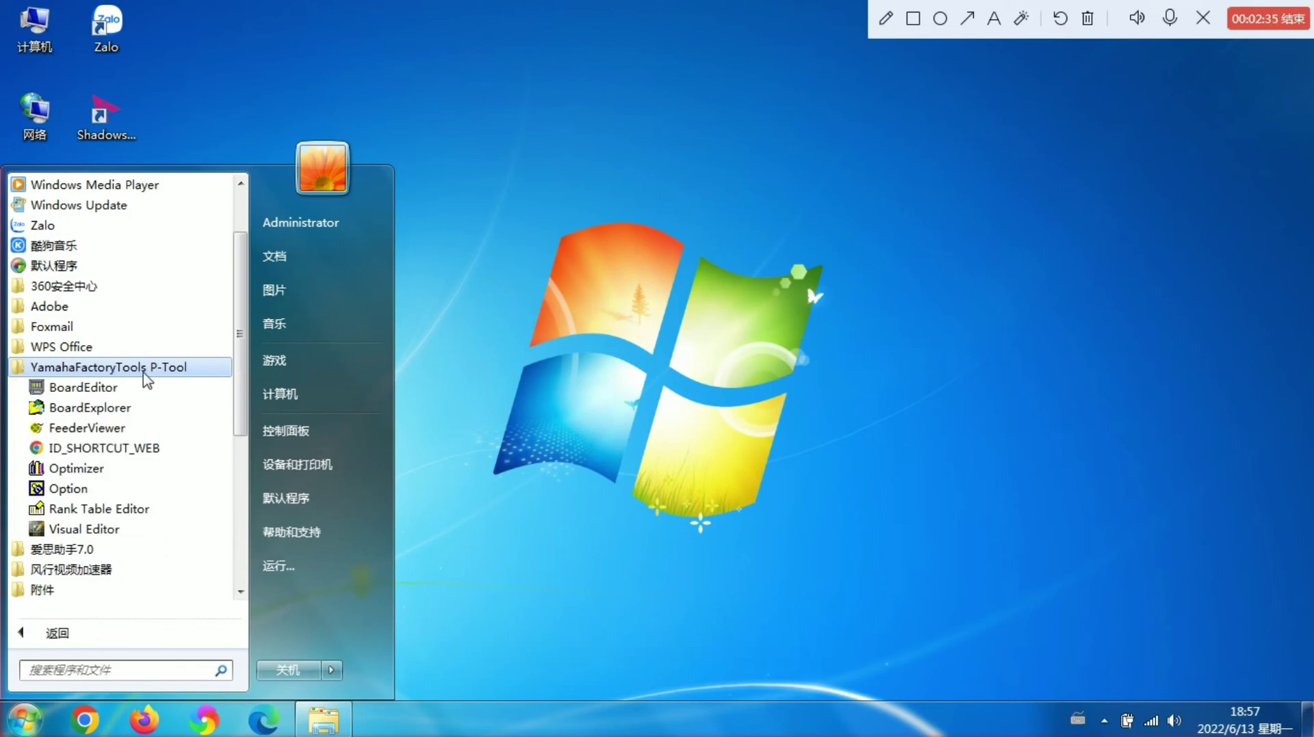
{"action": "left_click", "coordinate": [107, 409]}
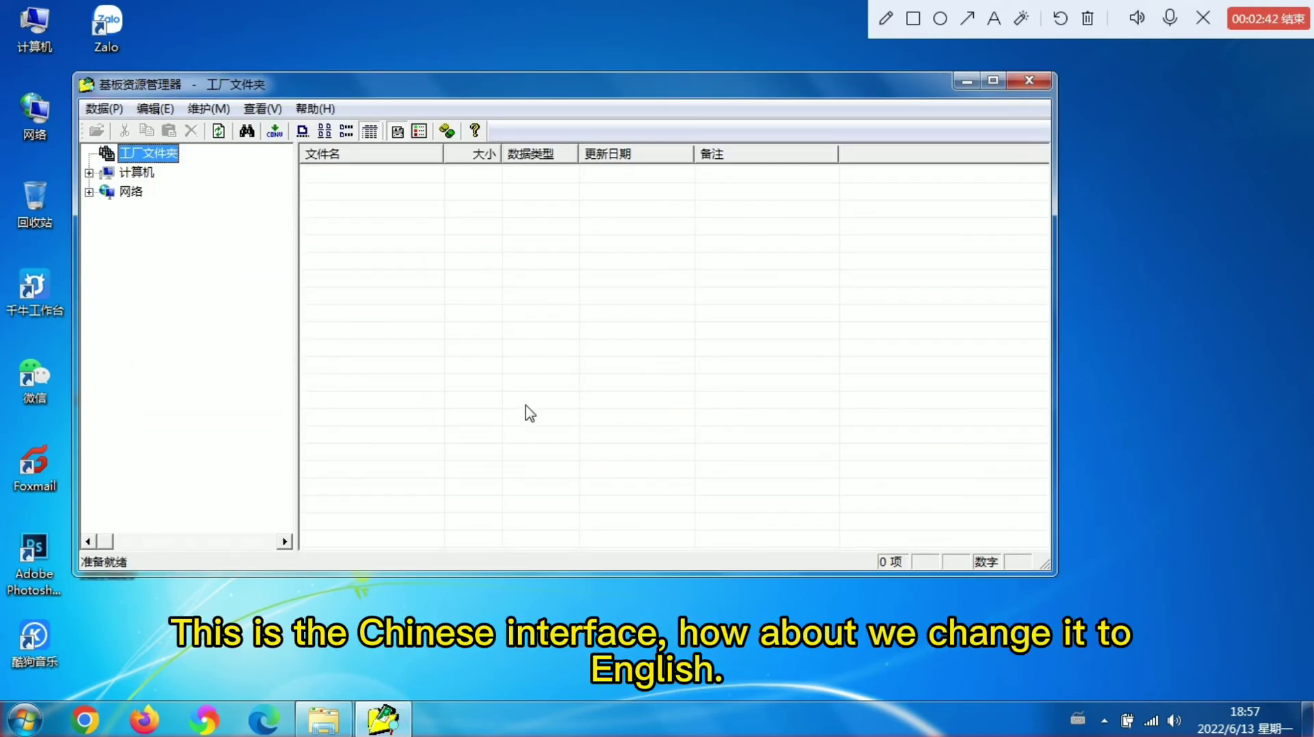
- Look through the available interface languages in BoardExplorer's option settings, then cancel the settings
{"action": "left_click", "coordinate": [194, 109]}
{"action": "left_click", "coordinate": [248, 239]}
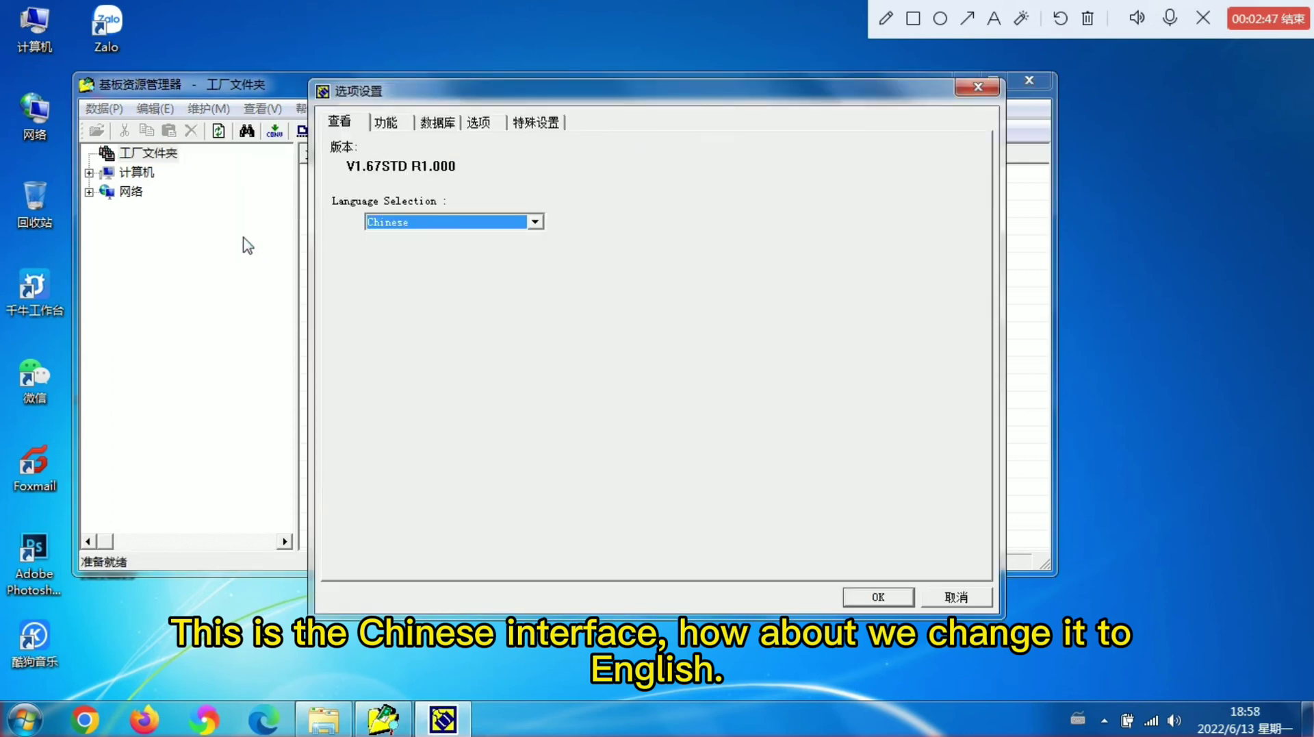
{"action": "left_click", "coordinate": [534, 223]}
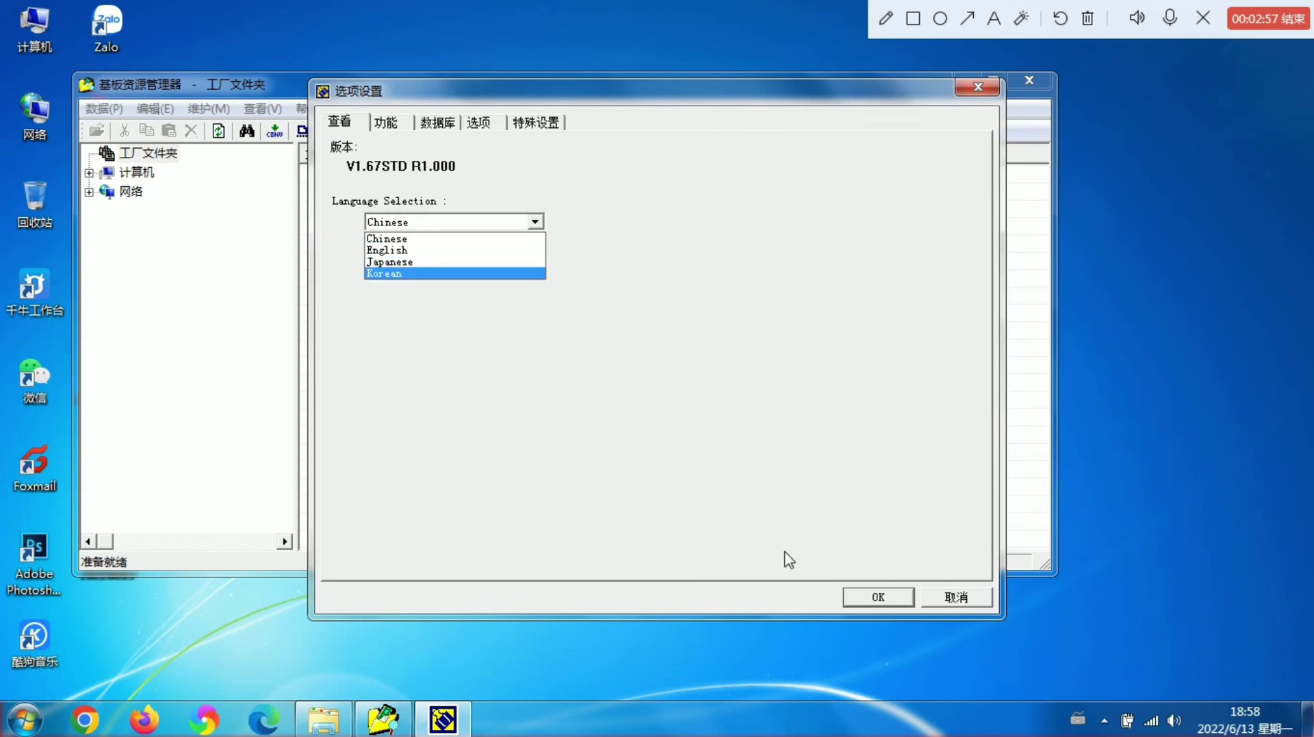
{"action": "left_click", "coordinate": [829, 548]}
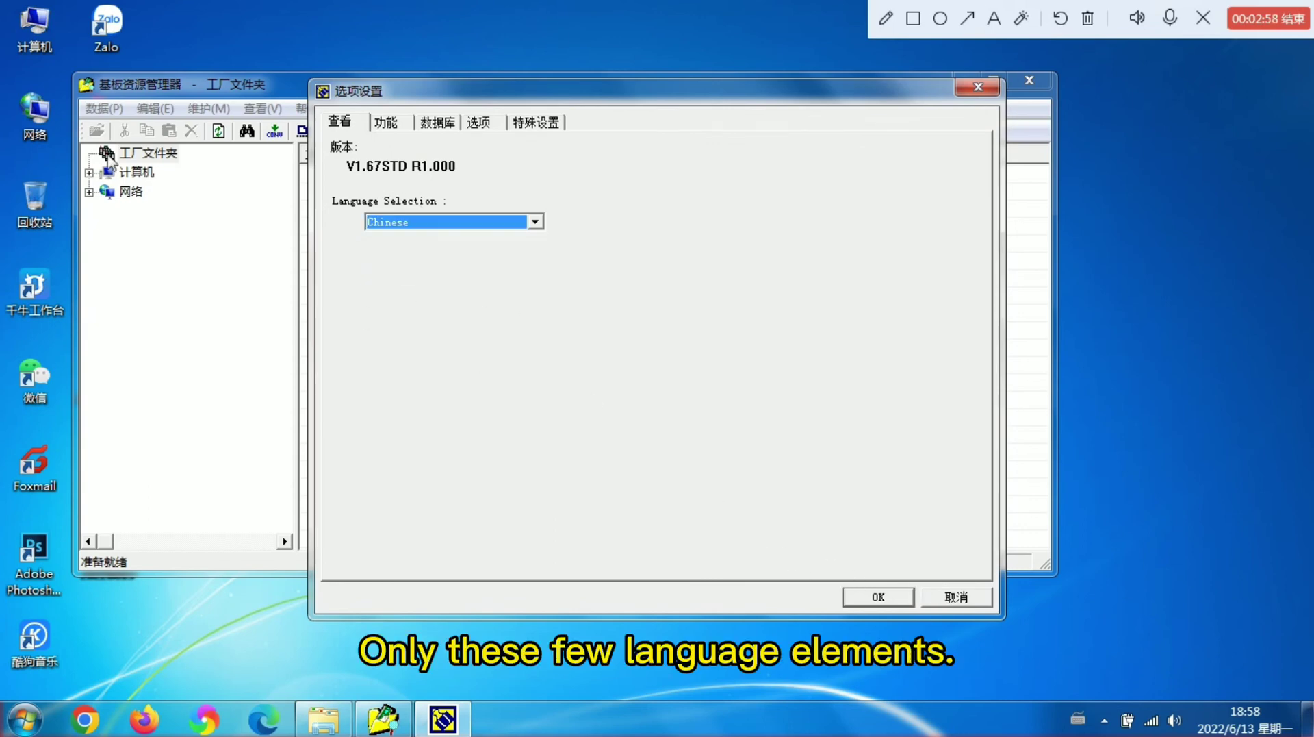
{"action": "left_click", "coordinate": [945, 598]}
{"action": "left_click", "coordinate": [626, 407]}
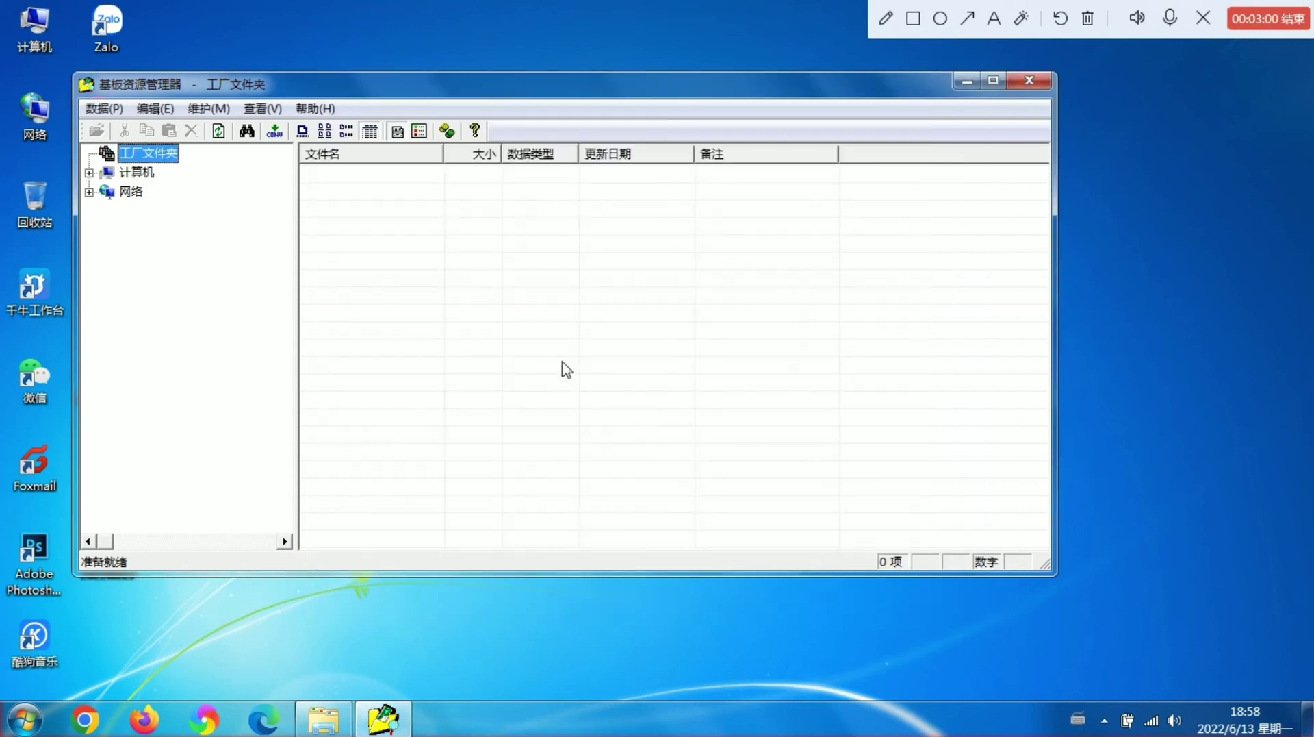
- Save BoardExplorer's option settings with Chinese as the language selection, and acknowledge the restart notice
{"action": "left_click", "coordinate": [205, 112]}
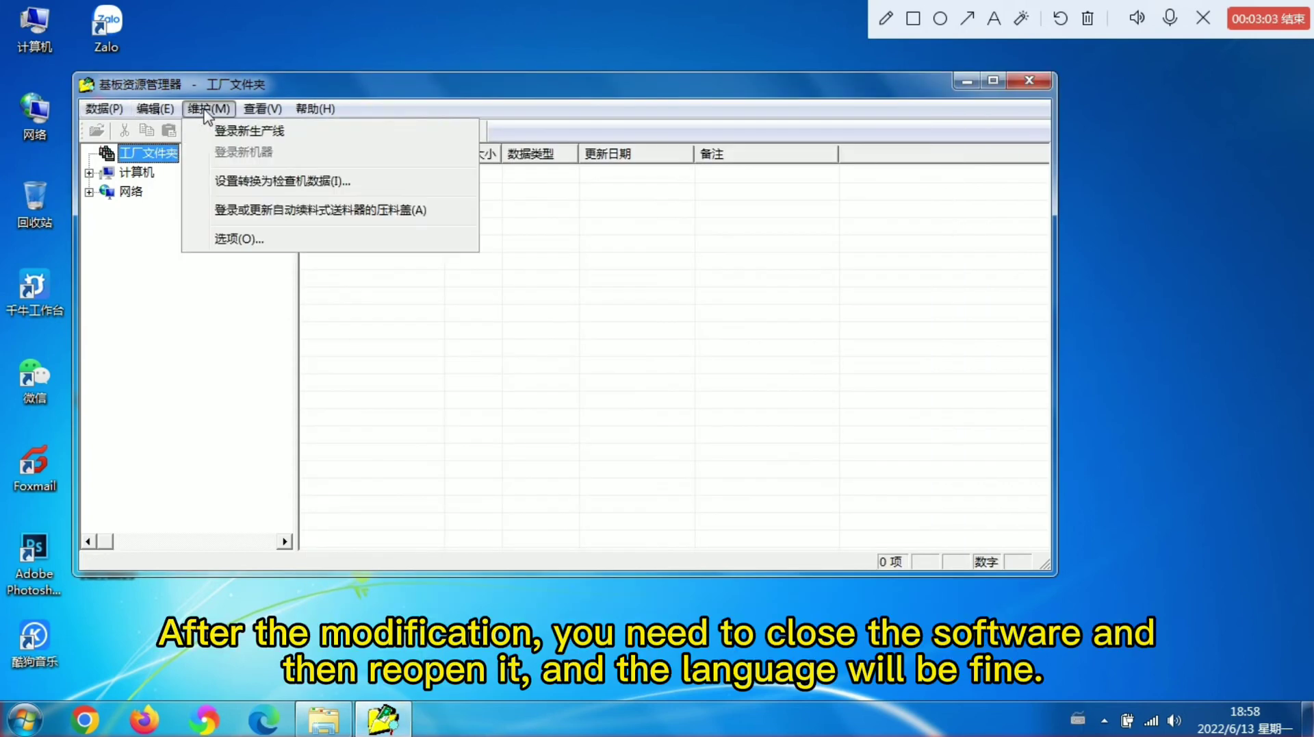
{"action": "left_click", "coordinate": [254, 239]}
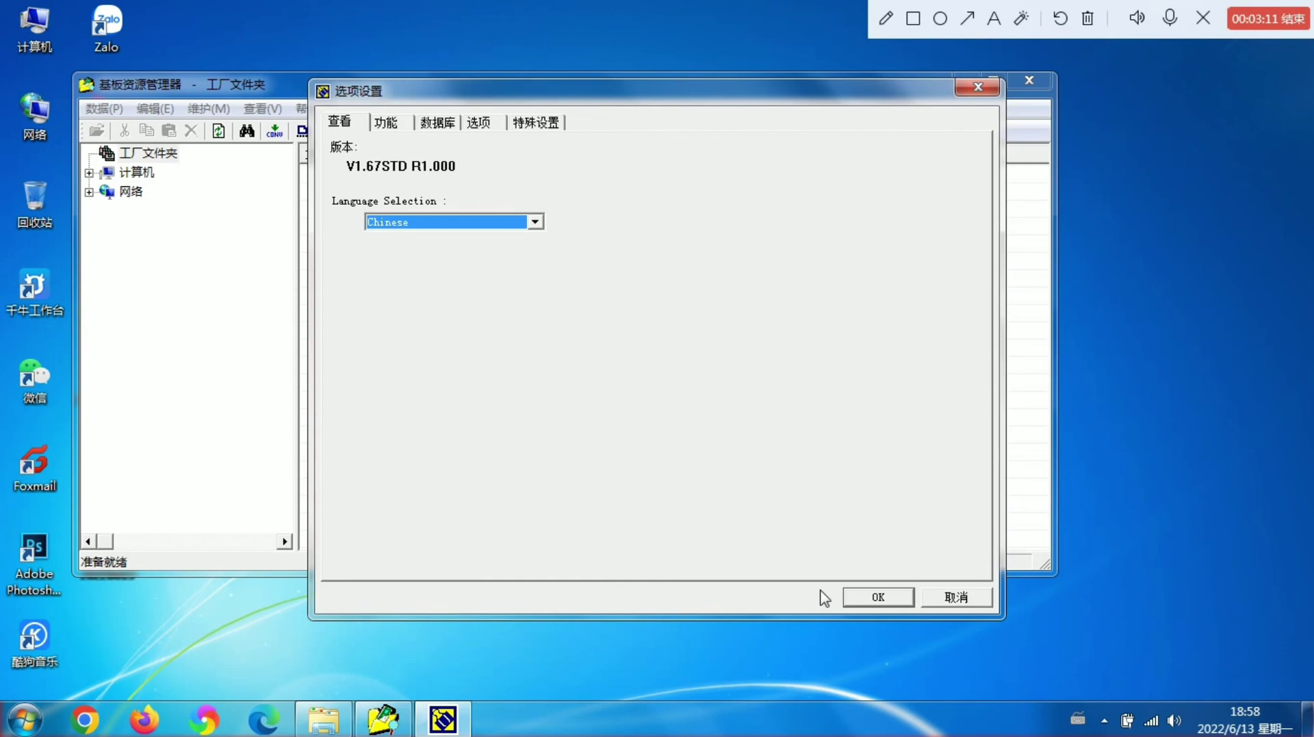
{"action": "left_click", "coordinate": [862, 597]}
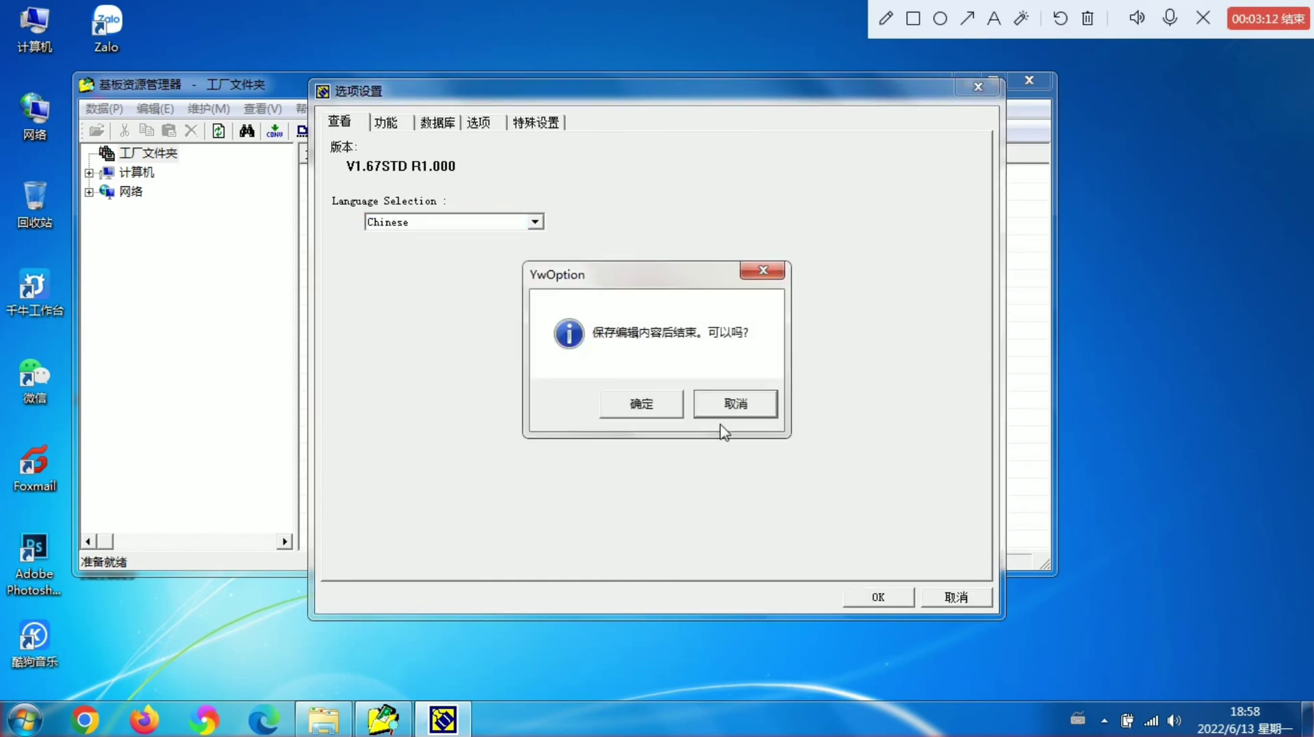
{"action": "left_click", "coordinate": [636, 402]}
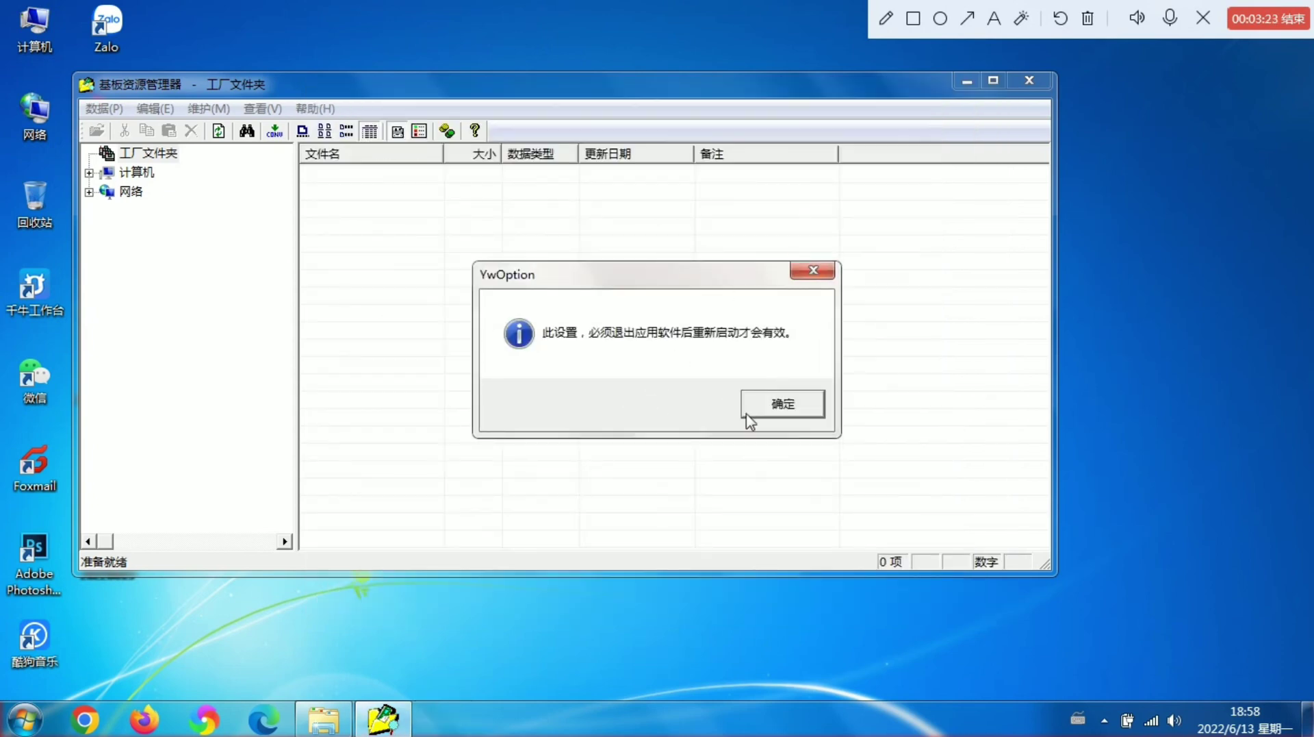
{"action": "left_click", "coordinate": [748, 415]}
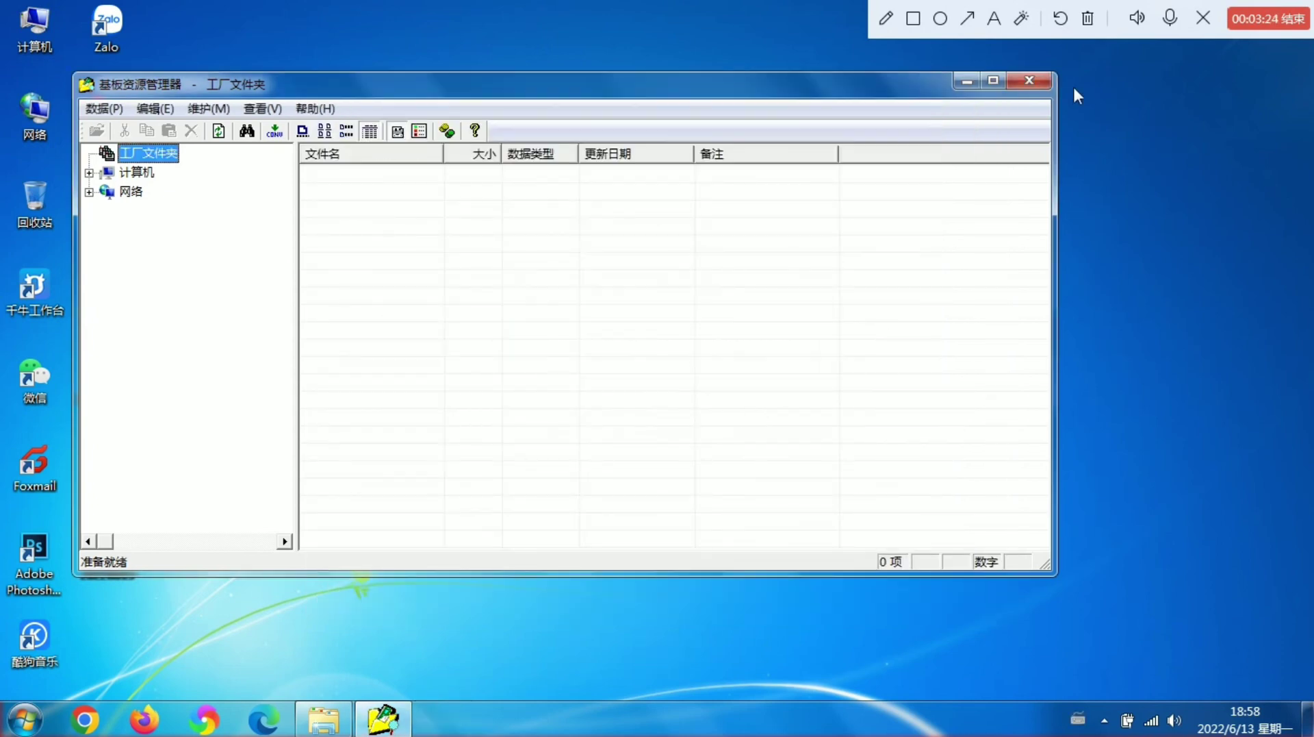
- Close BoardExplorer and relaunch it from the YamahaFactoryTools P-Tool program group
{"action": "left_click", "coordinate": [1049, 80]}
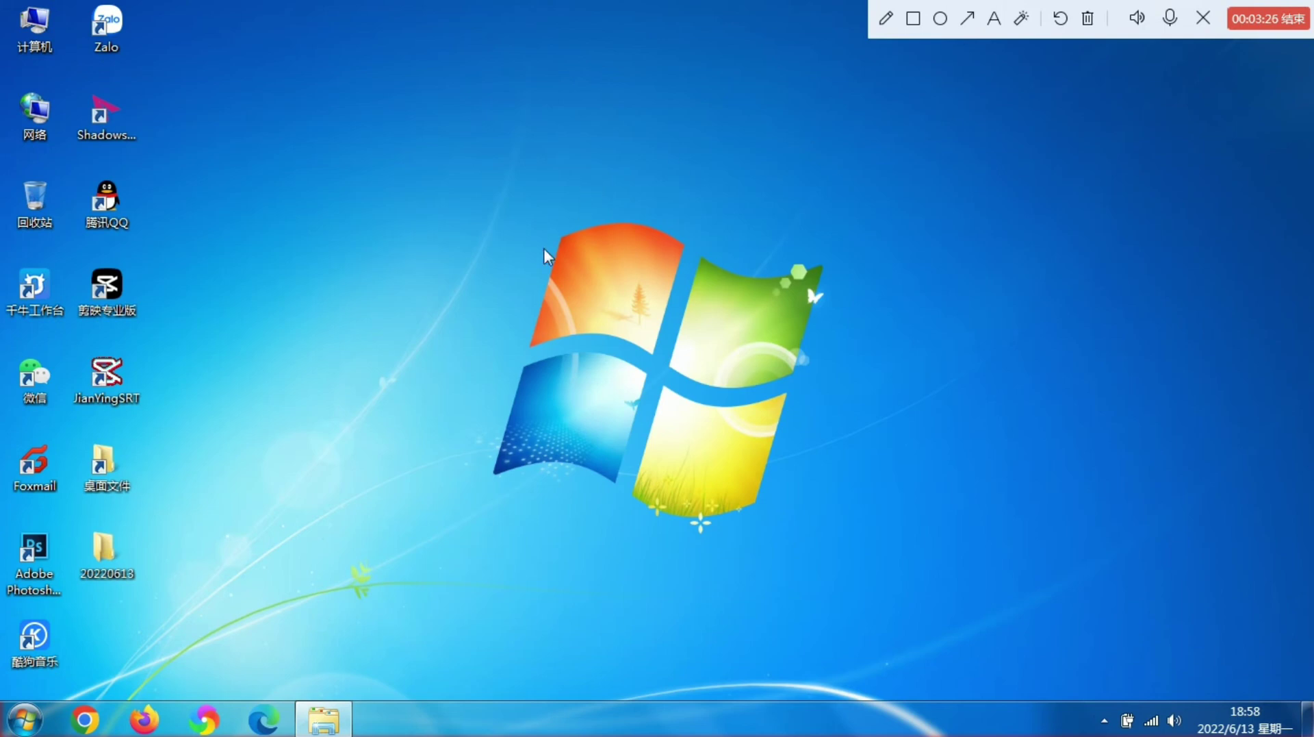
{"action": "left_click", "coordinate": [24, 718]}
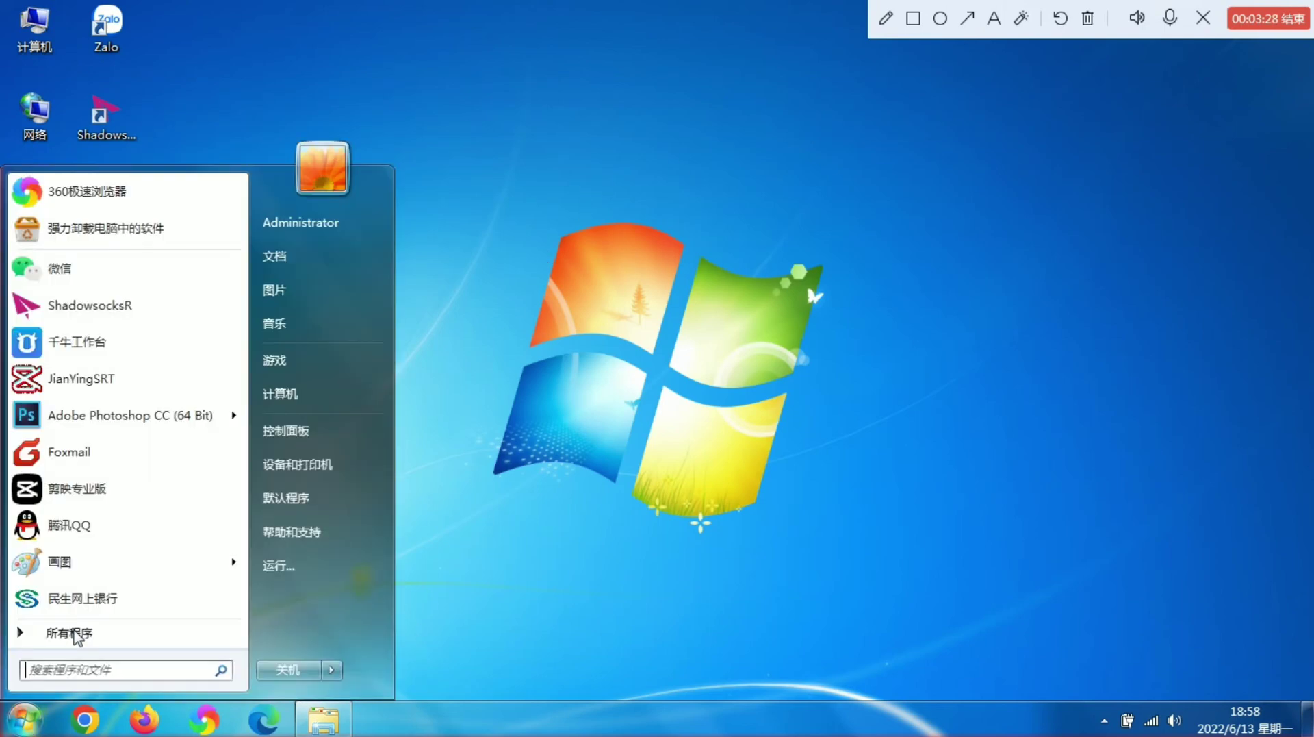
{"action": "left_click", "coordinate": [112, 630]}
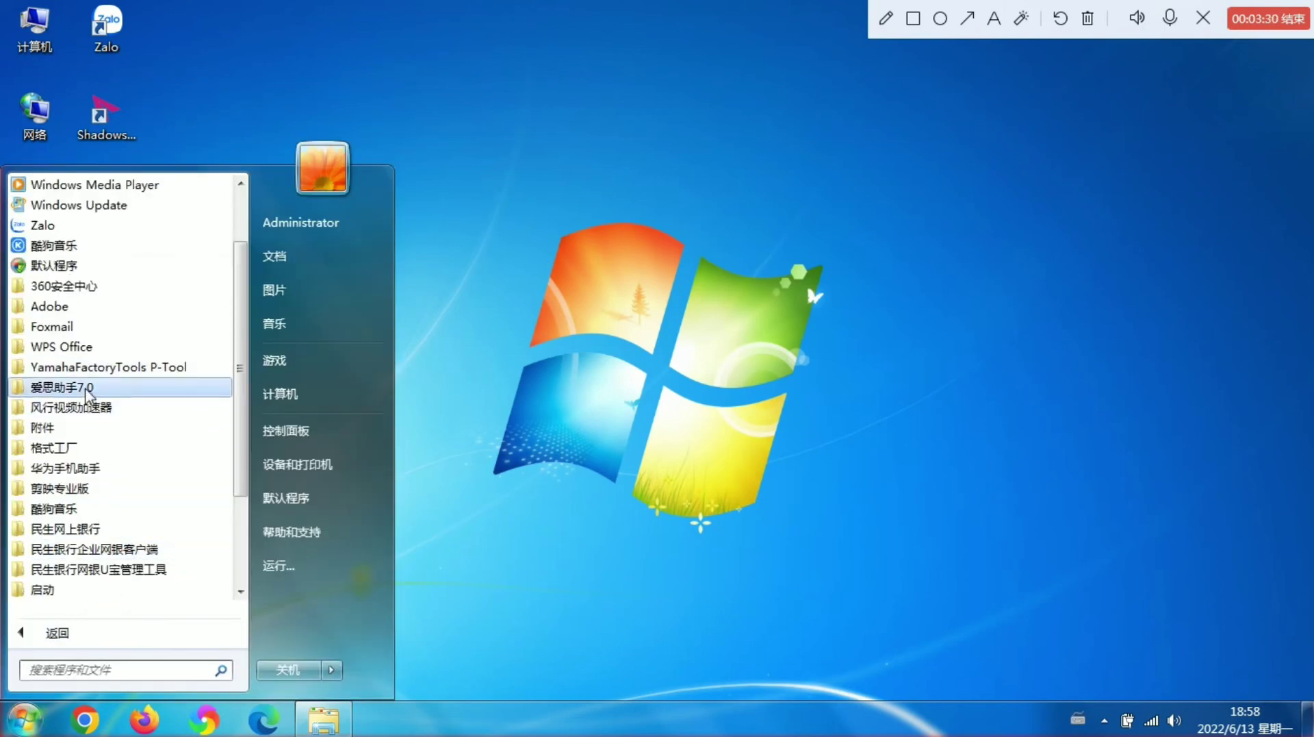
{"action": "left_click", "coordinate": [101, 368]}
{"action": "left_click", "coordinate": [81, 407]}
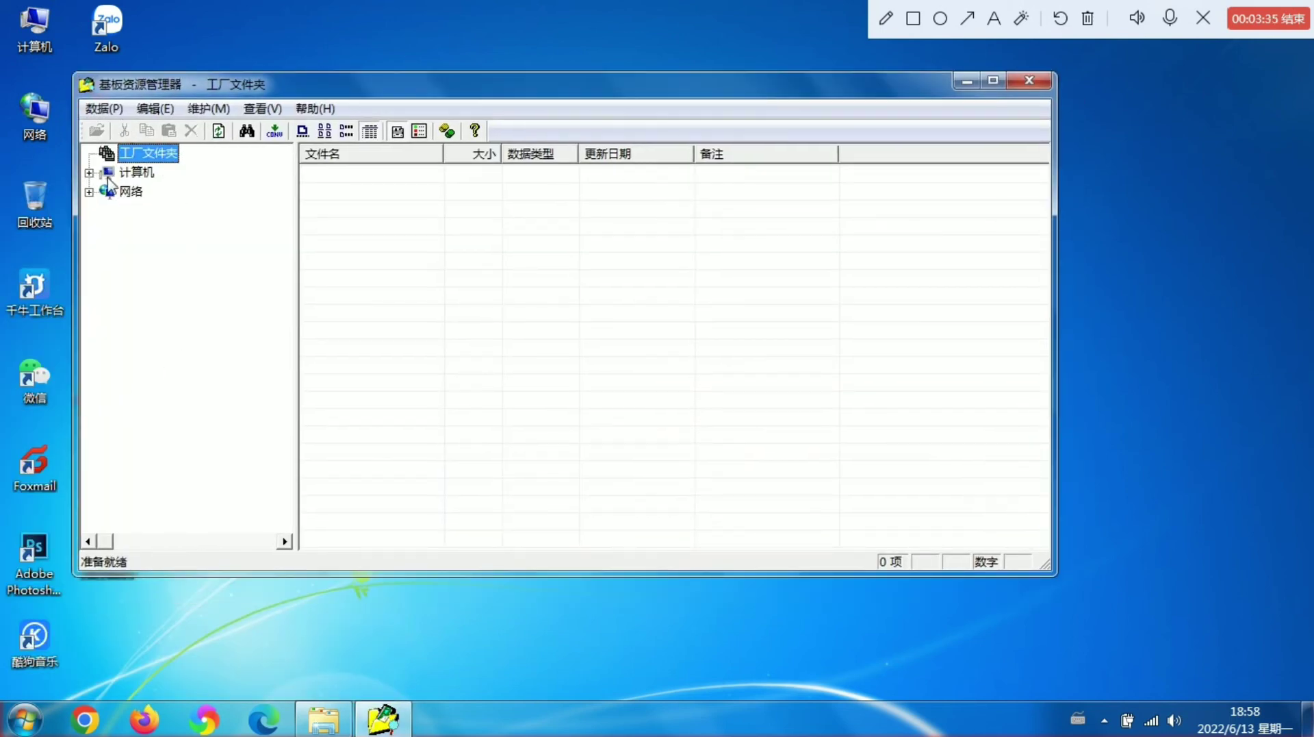
- Expand the computer node in the folder tree and select the system drive (C:)
{"action": "left_click", "coordinate": [90, 173]}
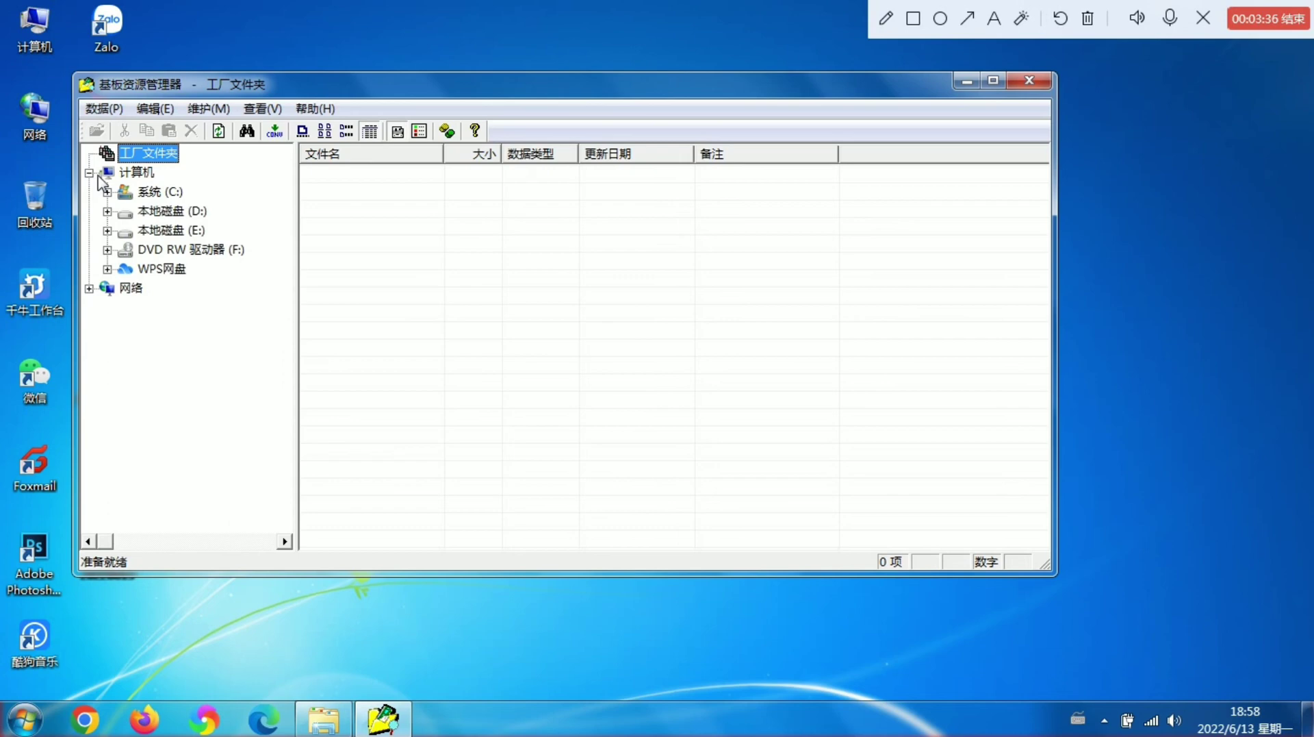
{"action": "left_click", "coordinate": [126, 195]}
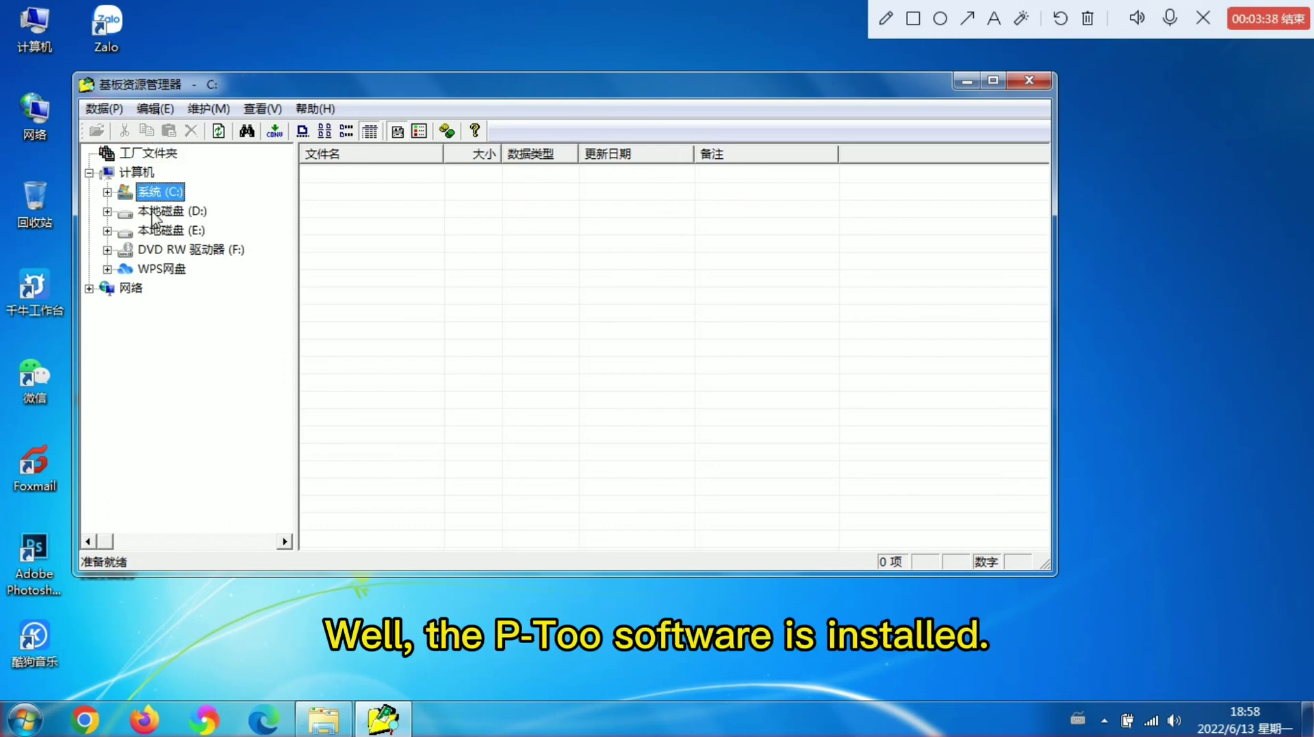
- Open the production plan creation tool (创建生产计划) and bring up its dialog for opening a plan file
{"action": "left_click", "coordinate": [154, 108]}
{"action": "mouse_move", "coordinate": [103, 110]}
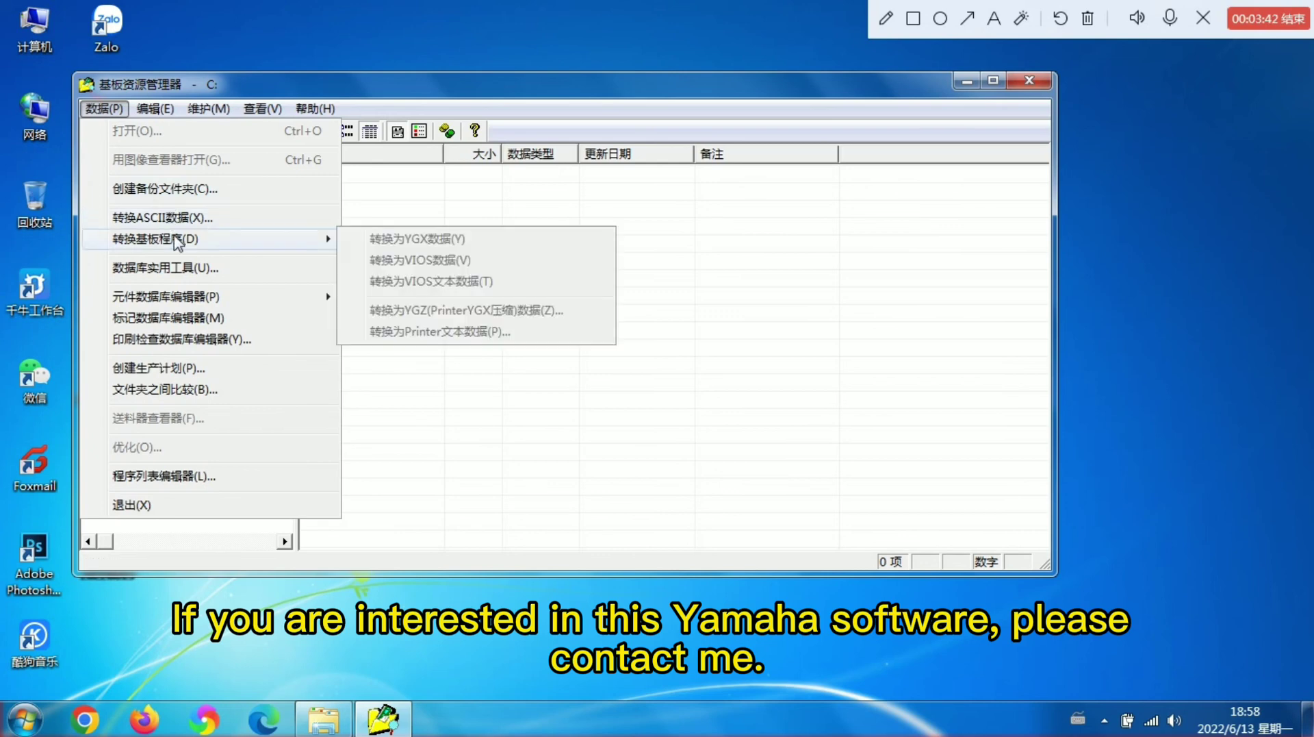
{"action": "left_click", "coordinate": [192, 370]}
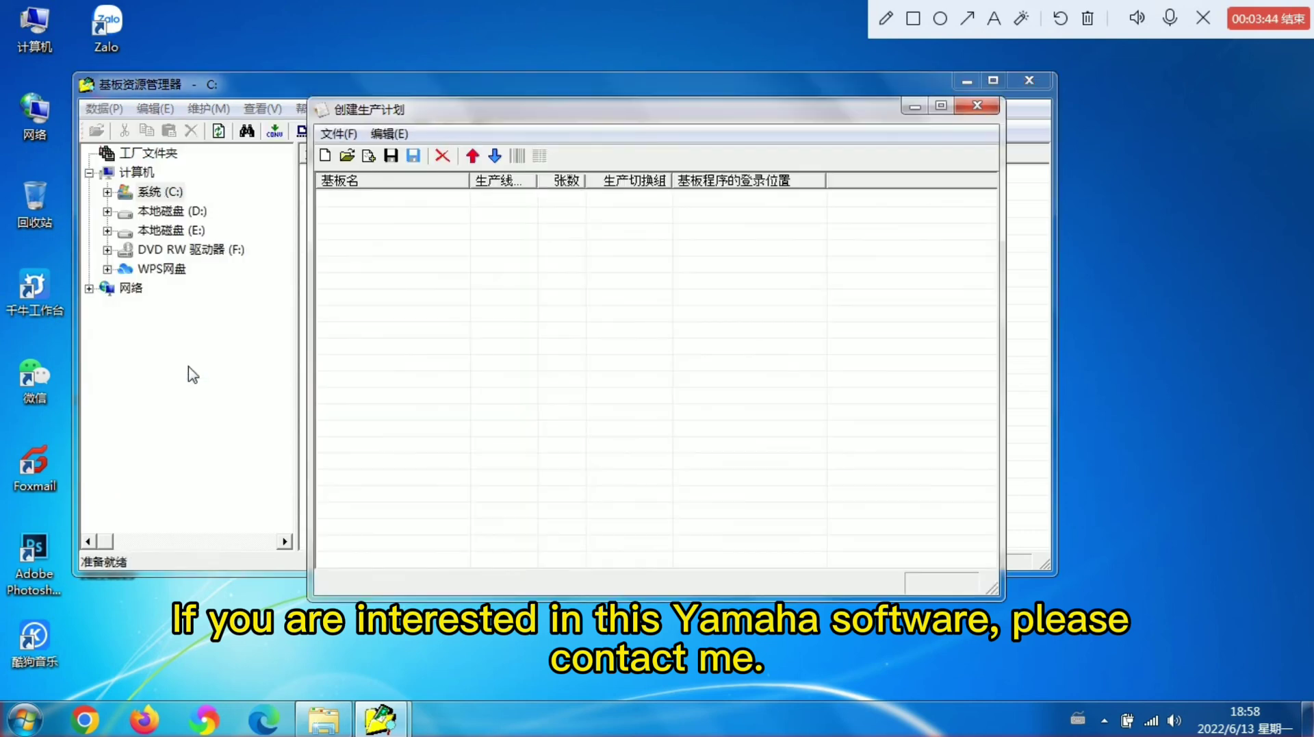
{"action": "left_click", "coordinate": [344, 165]}
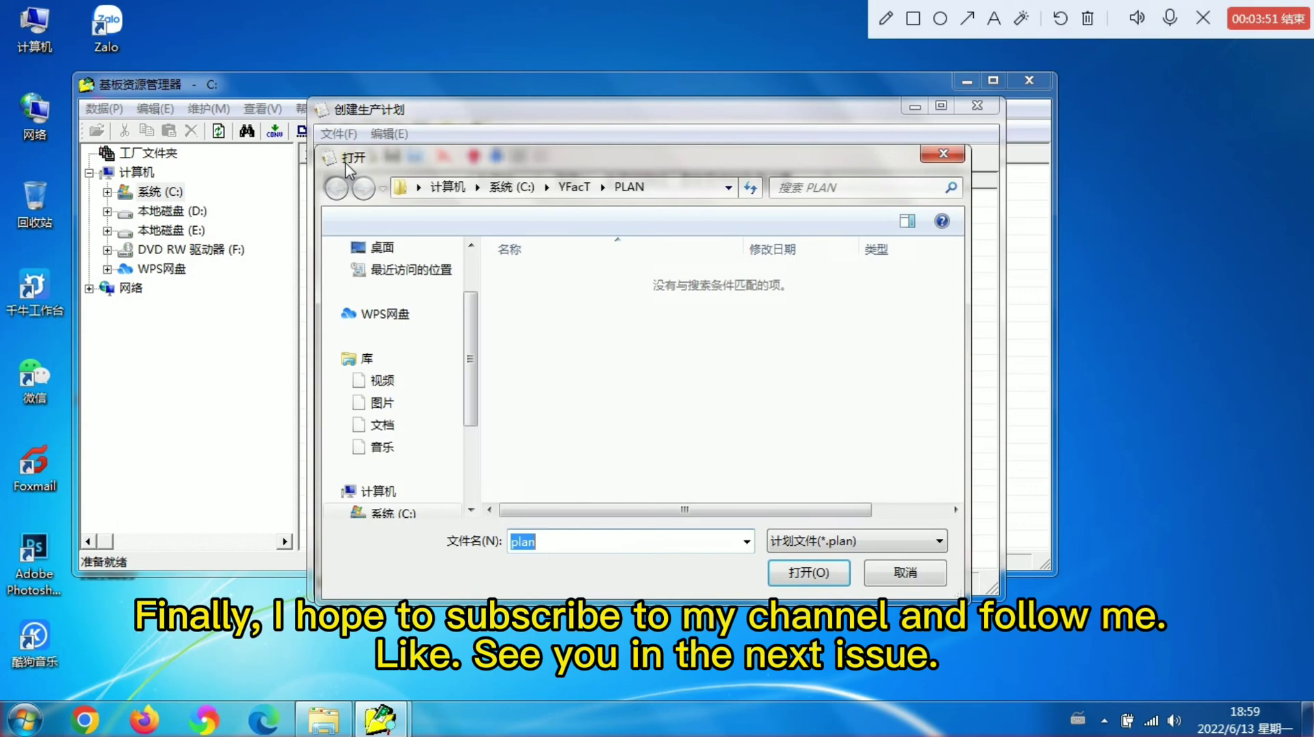